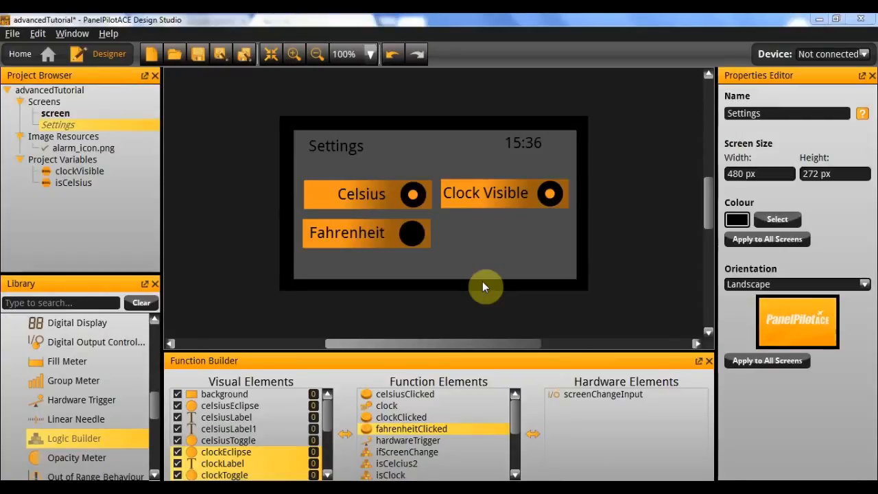
{"action": "left_click_drag", "start_coordinate": [84, 441], "coordinate": [95, 430]}
{"action": "double_click", "coordinate": [97, 423]}
{"action": "scroll", "coordinate": [100, 431], "scroll_direction": "down", "scroll_amount": 1}
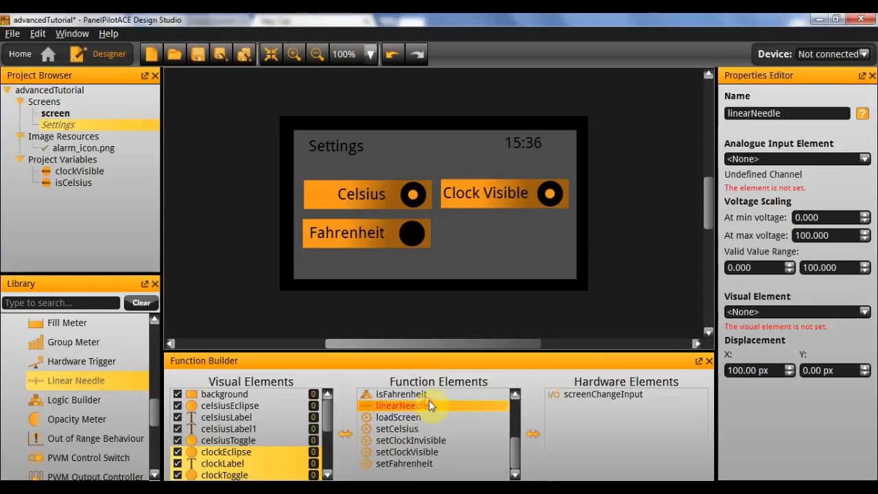
{"action": "key", "text": "Delete"}
Add a Timer function element to the Settings screen and set its repeat behaviour to 1.
{"action": "scroll", "coordinate": [87, 382], "scroll_direction": "down", "scroll_amount": 3}
{"action": "scroll", "coordinate": [87, 381], "scroll_direction": "down", "scroll_amount": 5}
{"action": "scroll", "coordinate": [62, 343], "scroll_direction": "up", "scroll_amount": 3}
{"action": "left_click", "coordinate": [59, 380]}
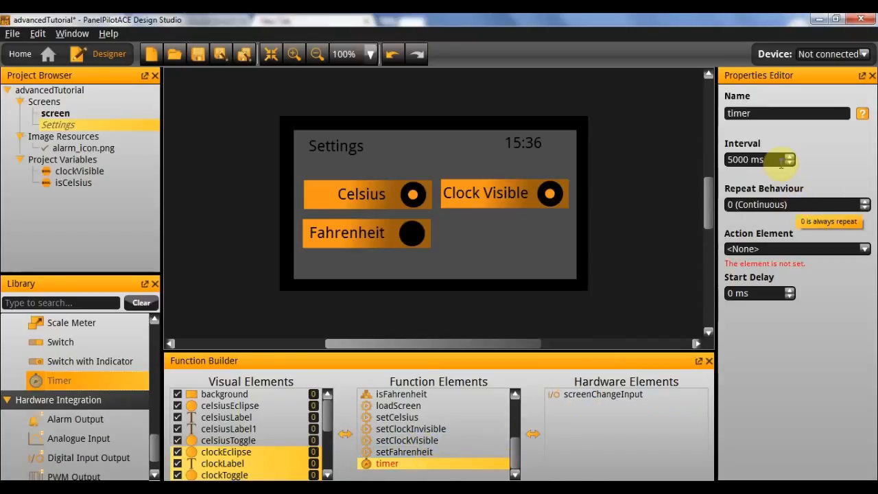
{"action": "left_click", "coordinate": [782, 205]}
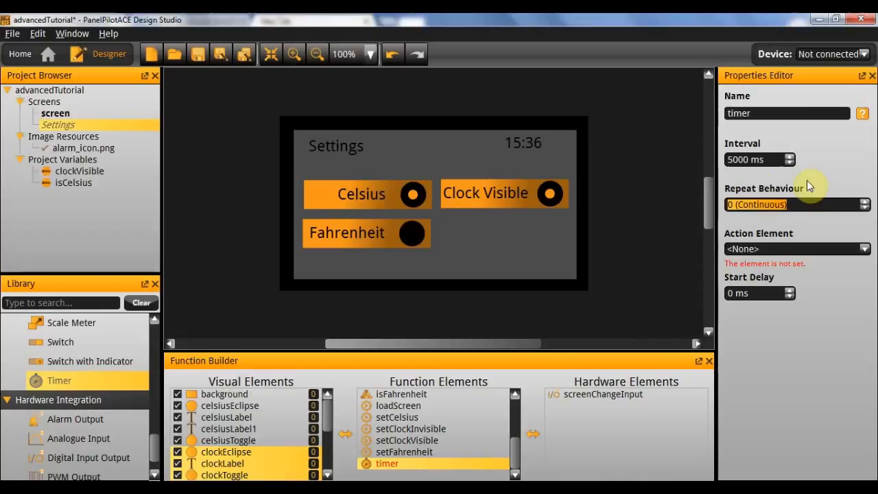
{"action": "type", "text": "1"}
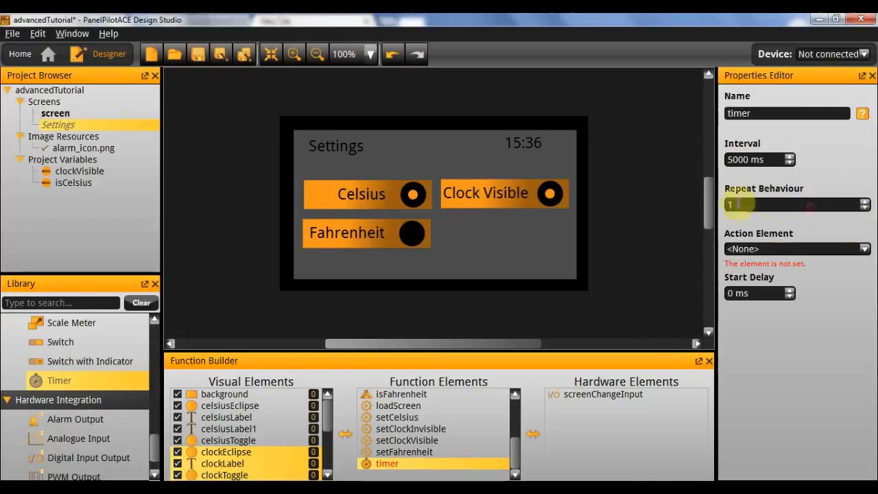
{"action": "left_click", "coordinate": [743, 162]}
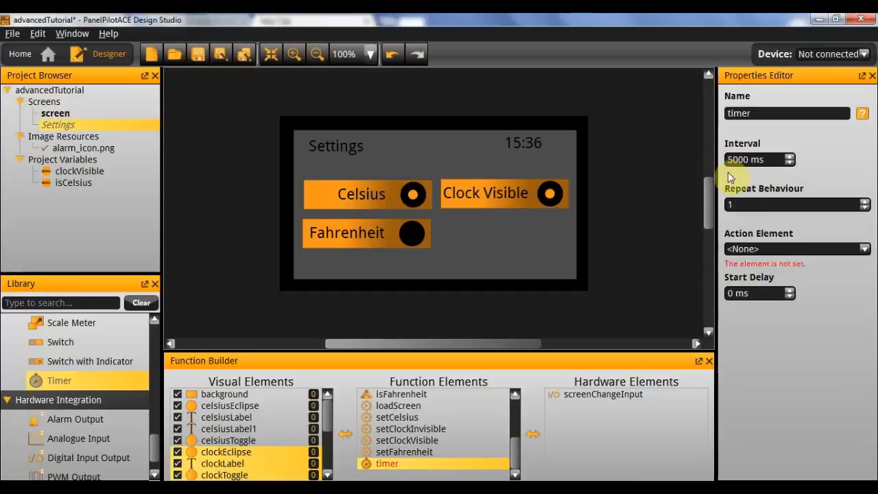
Rename the new timer as celsiusCheck.
{"action": "left_click_drag", "start_coordinate": [789, 112], "coordinate": [733, 117]}
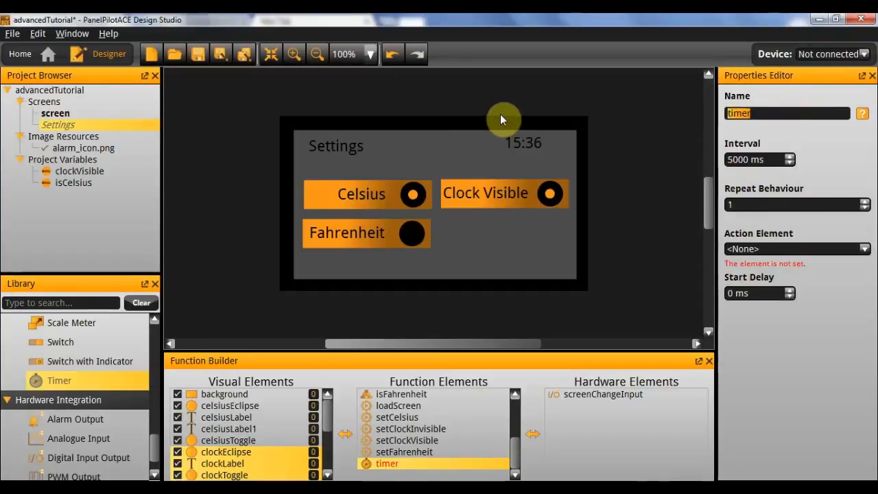
{"action": "type", "text": "celsiusCheck"}
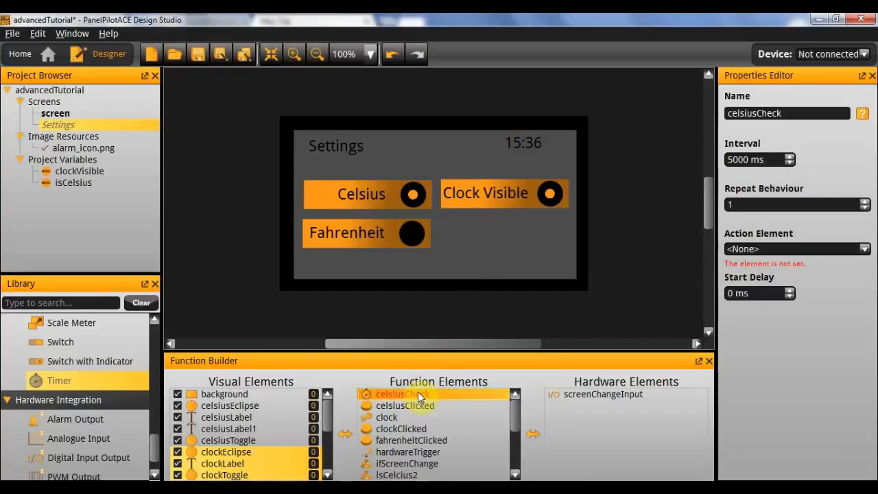
Duplicate the celsiusCheck timer and rename the copy as clockCheck.
{"action": "key", "text": "ctrl+v"}
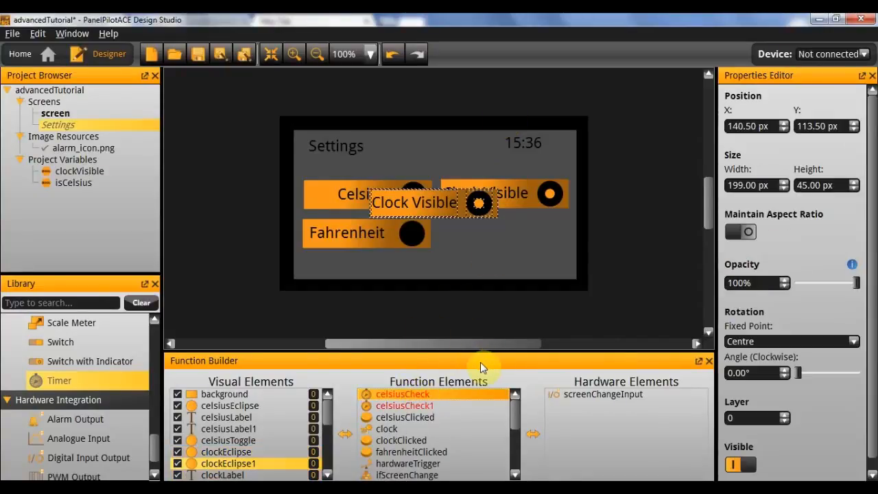
{"action": "key", "text": "ctrl+z"}
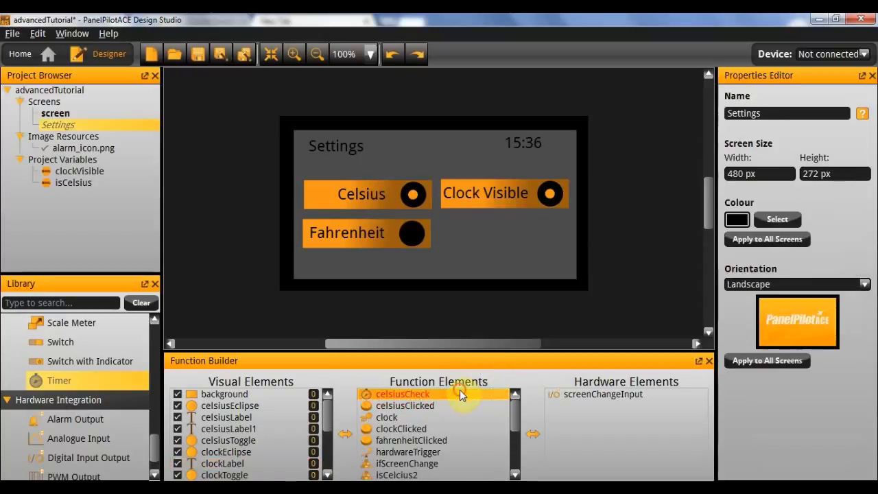
{"action": "right_click", "coordinate": [460, 390]}
{"action": "key", "text": "Escape"}
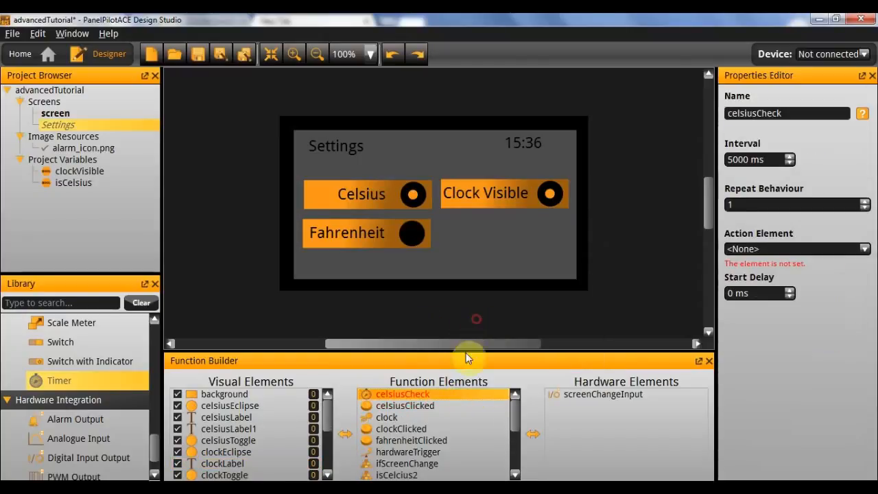
{"action": "left_click", "coordinate": [429, 405]}
{"action": "right_click", "coordinate": [430, 402]}
{"action": "left_click", "coordinate": [481, 354]}
{"action": "left_click", "coordinate": [798, 112]}
{"action": "double_click", "coordinate": [798, 112]}
{"action": "type", "text": "clockCheck"}
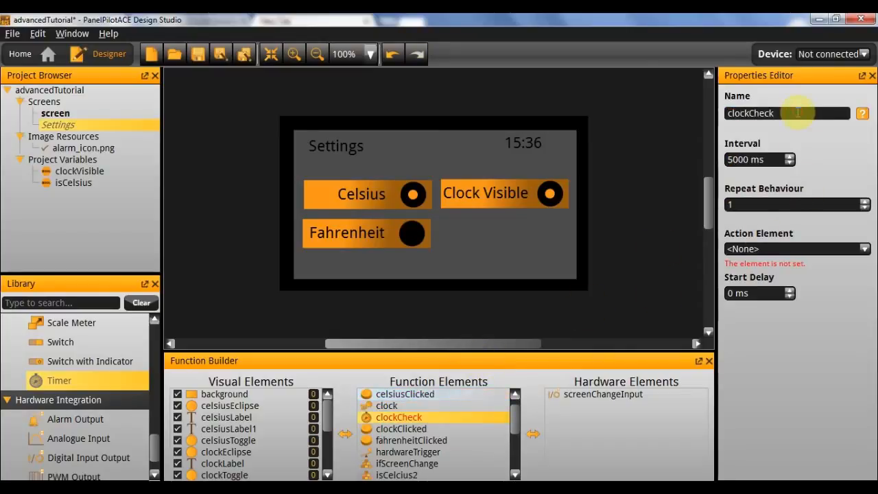
{"action": "left_click", "coordinate": [732, 203]}
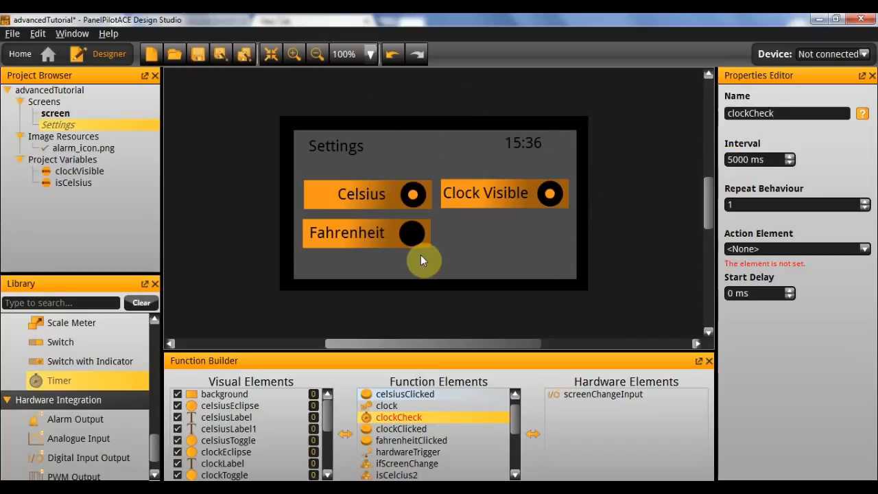
Add a Logic Builder element to the Settings screen's function elements.
{"action": "scroll", "coordinate": [422, 412], "scroll_direction": "down", "scroll_amount": 3}
{"action": "scroll", "coordinate": [420, 415], "scroll_direction": "up", "scroll_amount": 4}
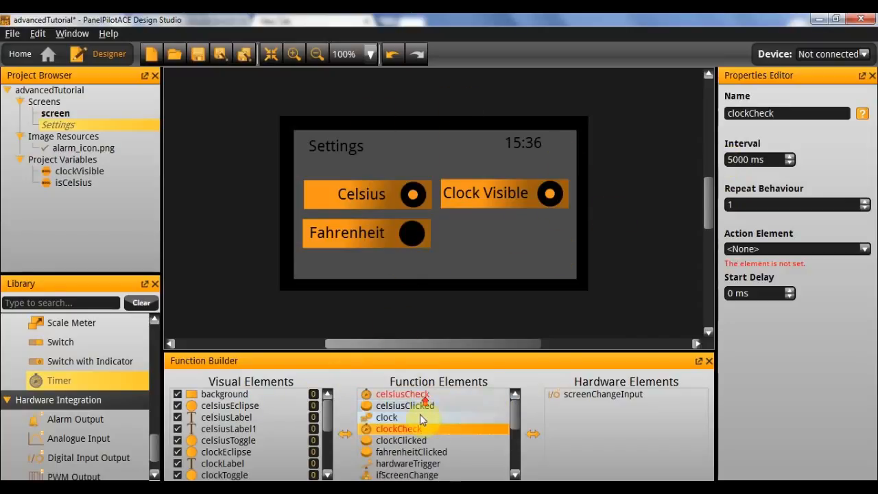
{"action": "scroll", "coordinate": [87, 385], "scroll_direction": "down", "scroll_amount": 1}
{"action": "scroll", "coordinate": [103, 361], "scroll_direction": "up", "scroll_amount": 2}
{"action": "scroll", "coordinate": [99, 370], "scroll_direction": "up", "scroll_amount": 3}
{"action": "left_click_drag", "start_coordinate": [63, 422], "coordinate": [429, 415]}
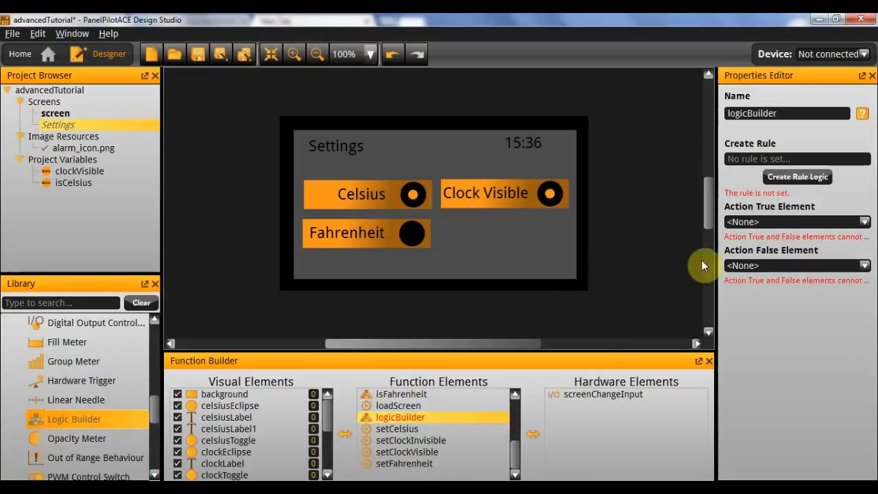
Create the rule clockVisible == true for the new logic builder, using the variable and a Boolean value.
{"action": "left_click", "coordinate": [786, 177]}
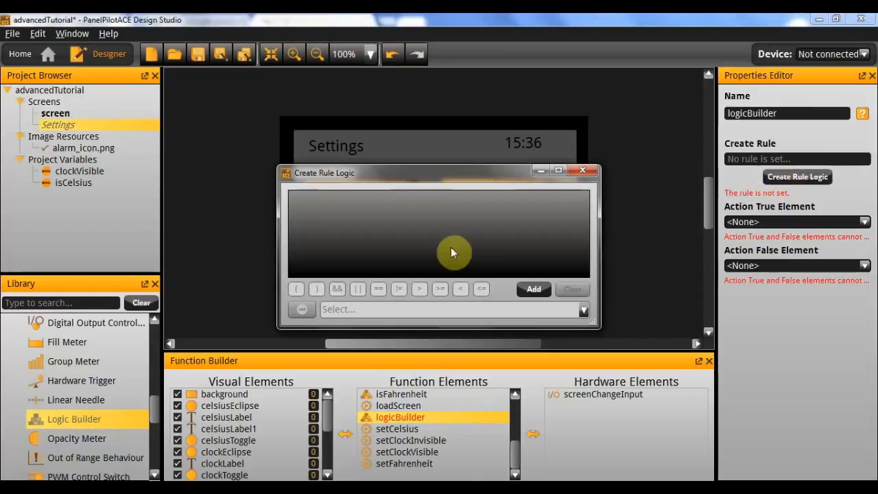
{"action": "left_click", "coordinate": [530, 289]}
{"action": "left_click", "coordinate": [302, 208]}
{"action": "left_click", "coordinate": [313, 308]}
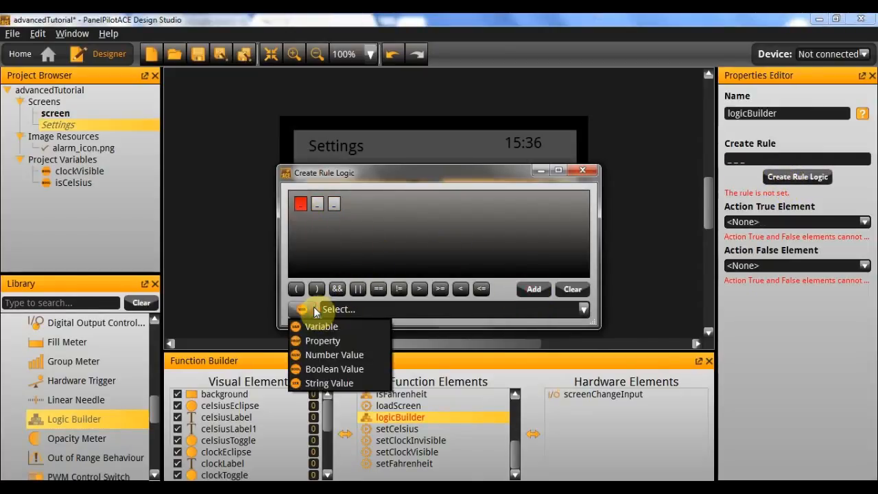
{"action": "left_click", "coordinate": [321, 327]}
{"action": "left_click", "coordinate": [354, 333]}
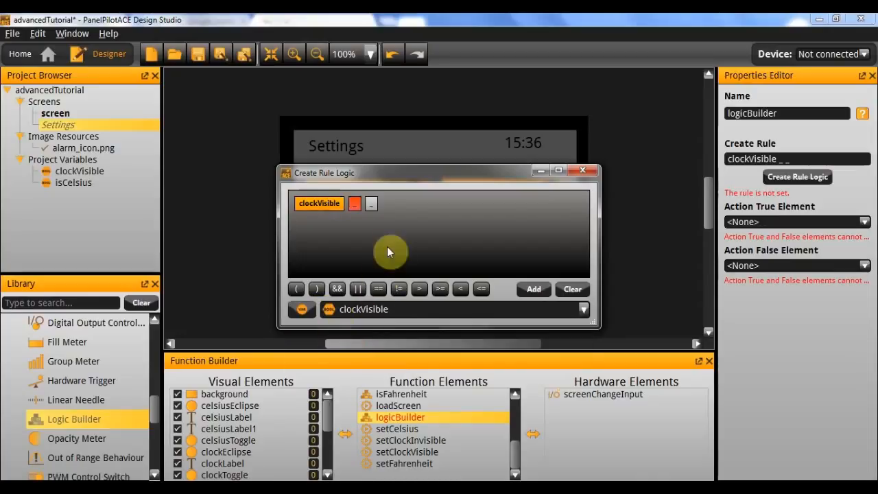
{"action": "left_click", "coordinate": [353, 203]}
{"action": "left_click", "coordinate": [378, 289]}
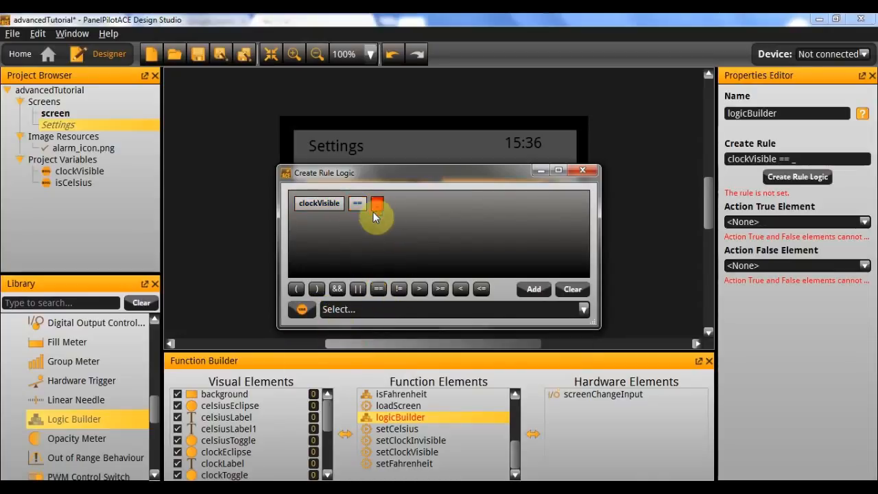
{"action": "left_click", "coordinate": [307, 309]}
{"action": "left_click", "coordinate": [314, 362]}
{"action": "left_click", "coordinate": [341, 311]}
{"action": "left_click", "coordinate": [581, 169]}
Rename the logic builder with the clockVisible rule as isClockVisible.
{"action": "double_click", "coordinate": [755, 113]}
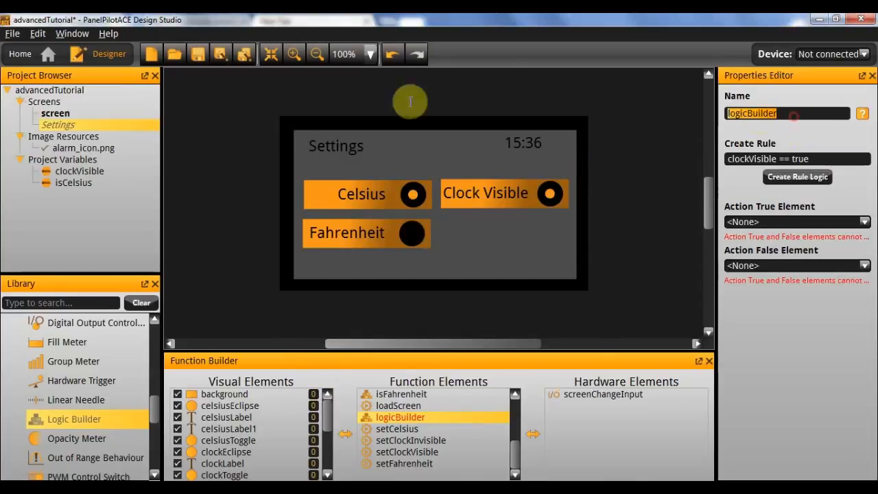
{"action": "type", "text": "isClockVisible"}
{"action": "key", "text": "Return"}
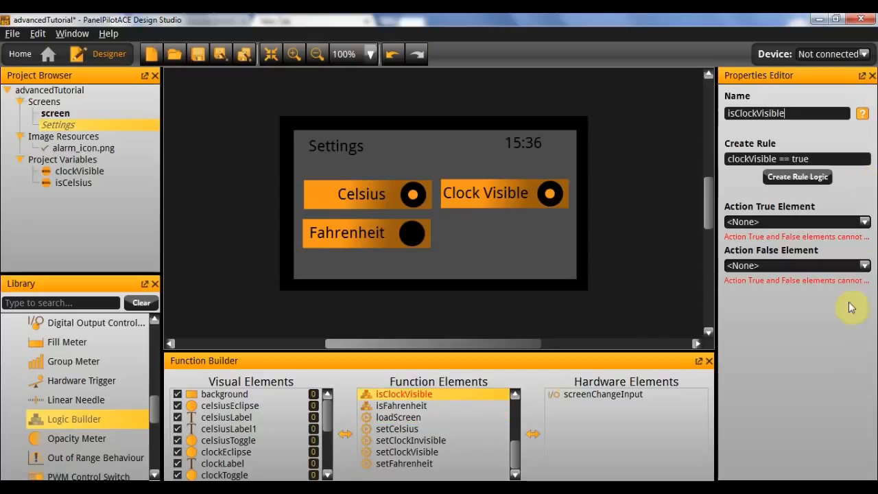
Set isClockVisible's true action to setClockVisible and its false action to setClockInvisible, and compare them with the actions of isClock.
{"action": "left_click", "coordinate": [785, 221]}
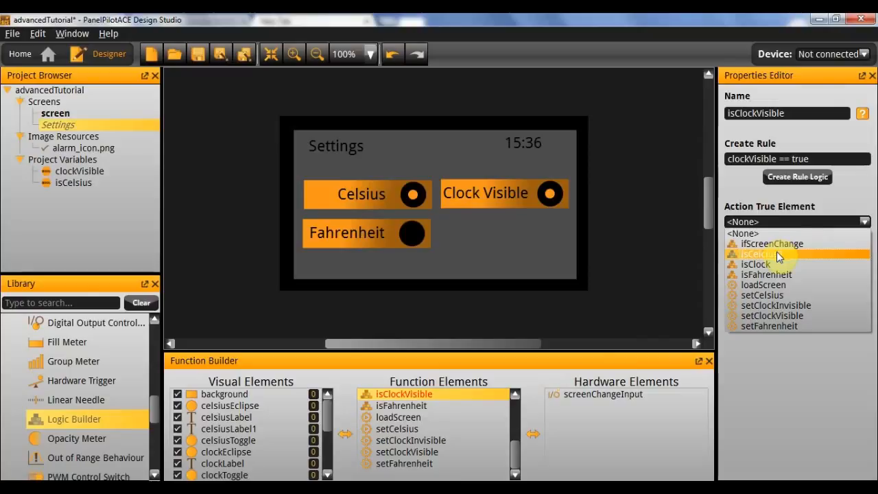
{"action": "left_click", "coordinate": [787, 317]}
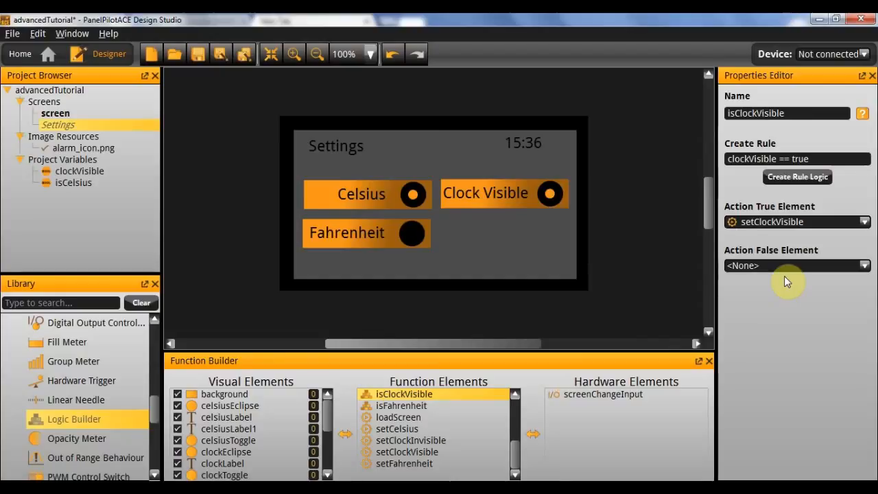
{"action": "left_click", "coordinate": [786, 267]}
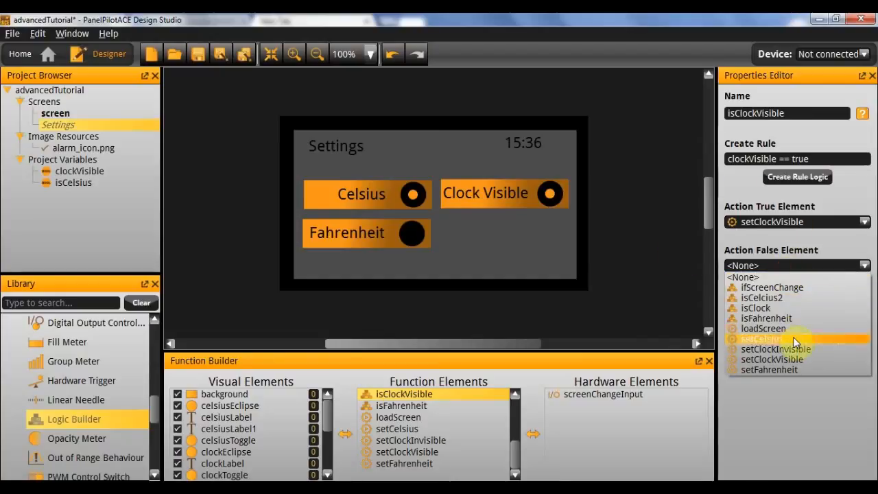
{"action": "left_click", "coordinate": [803, 350]}
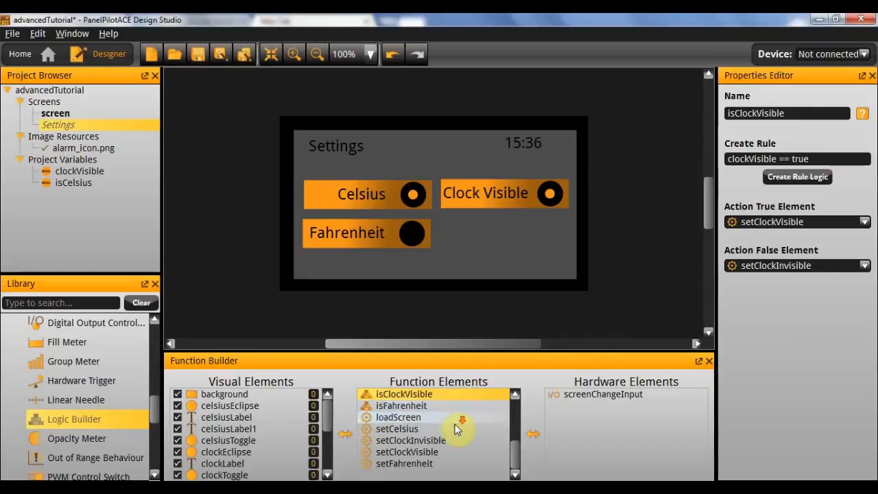
{"action": "scroll", "coordinate": [452, 424], "scroll_direction": "up", "scroll_amount": 2}
{"action": "scroll", "coordinate": [450, 422], "scroll_direction": "up", "scroll_amount": 1}
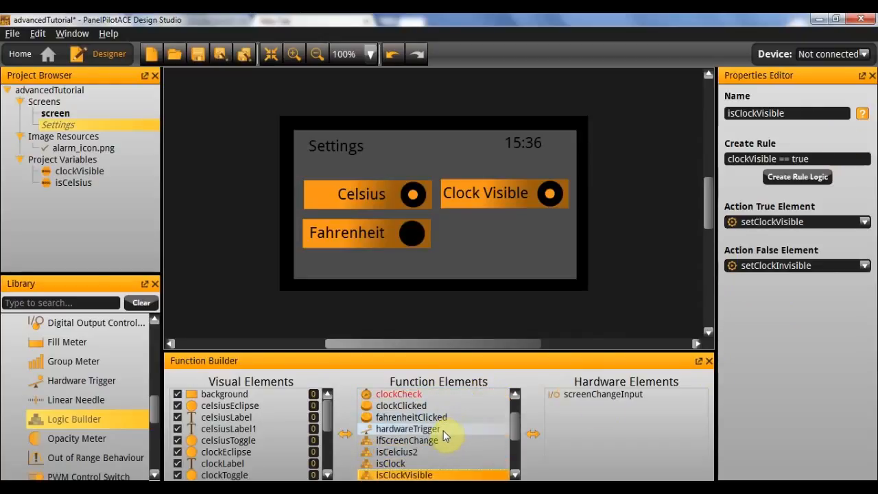
{"action": "left_click", "coordinate": [395, 463]}
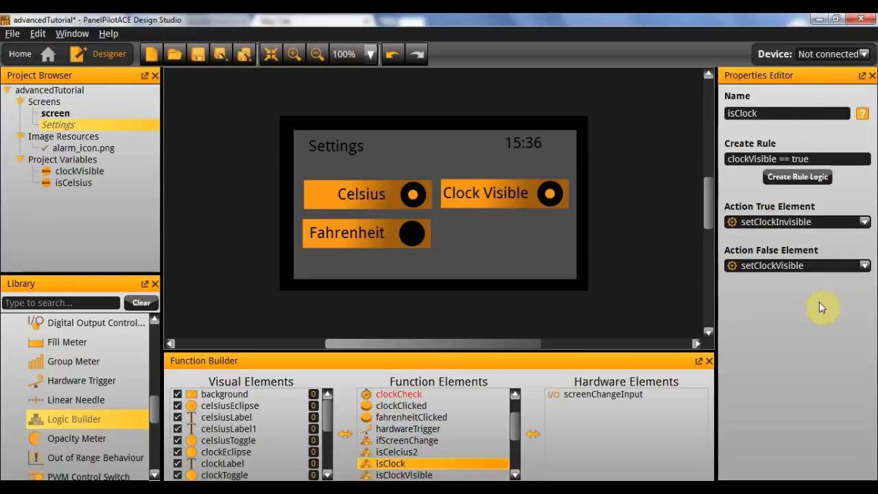
{"action": "left_click", "coordinate": [412, 474]}
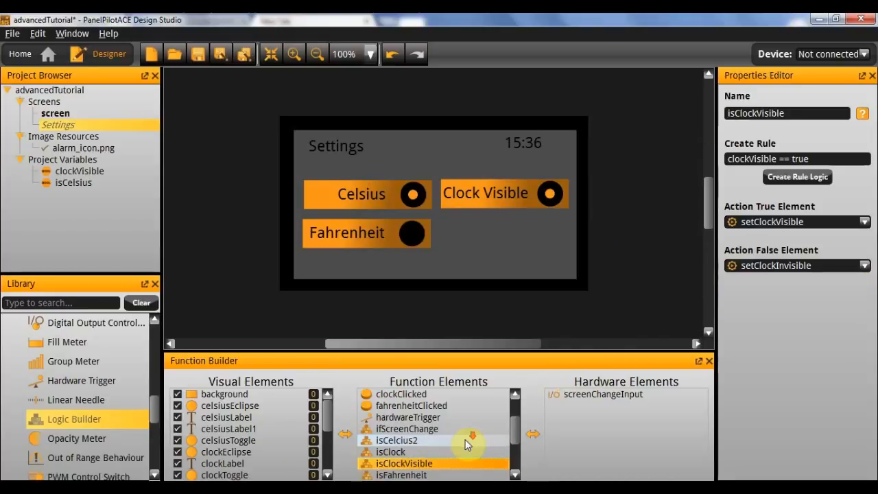
Add another Logic Builder element to the function elements and name it isCelsius3.
{"action": "scroll", "coordinate": [460, 435], "scroll_direction": "down", "scroll_amount": 1}
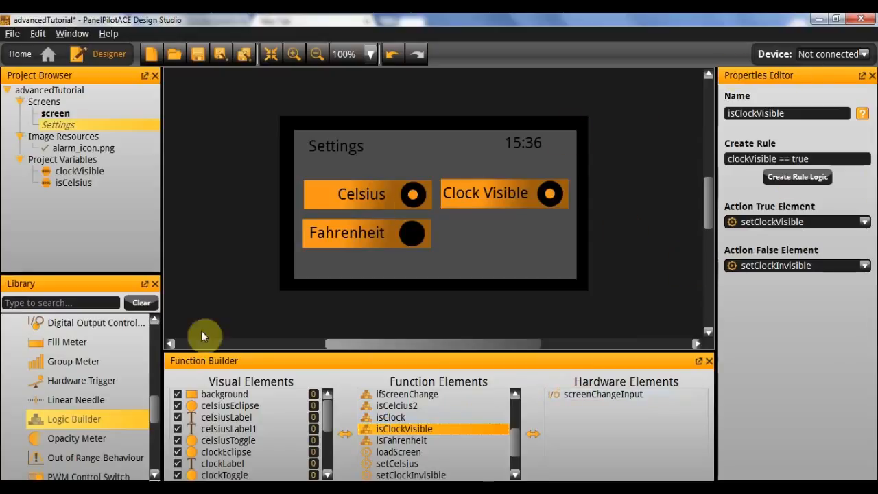
{"action": "left_click_drag", "start_coordinate": [403, 429], "coordinate": [405, 431]}
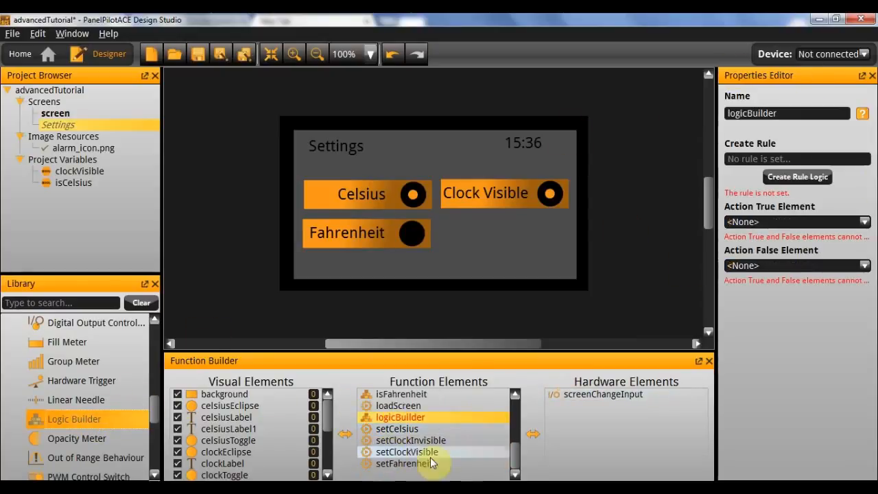
{"action": "double_click", "coordinate": [802, 113]}
{"action": "type", "text": "isFahren"}
{"action": "key", "text": "BackSpace"}
{"action": "key", "text": "BackSpace"}
{"action": "key", "text": "BackSpace"}
{"action": "key", "text": "BackSpace"}
{"action": "key", "text": "BackSpace"}
{"action": "key", "text": "BackSpace"}
{"action": "type", "text": "Celsius3"}
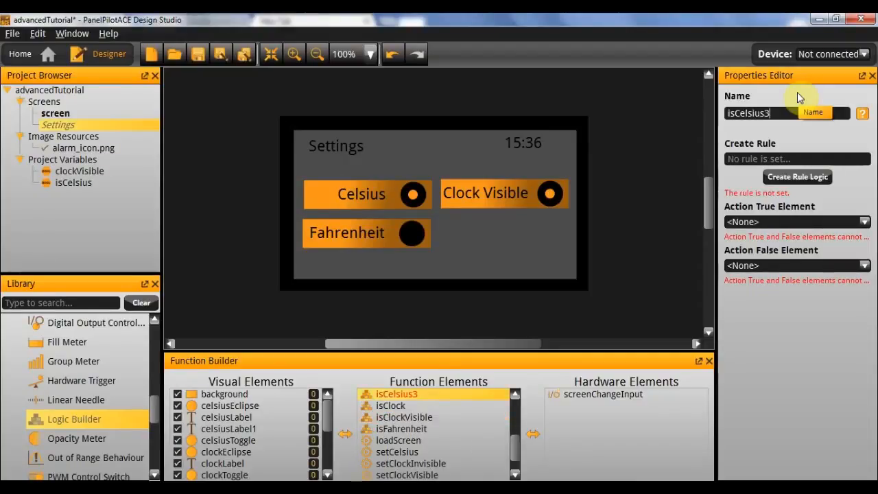
Create the rule isCelsius == true for the isCelsius3 logic builder, using the variable and a Boolean value.
{"action": "left_click", "coordinate": [798, 177]}
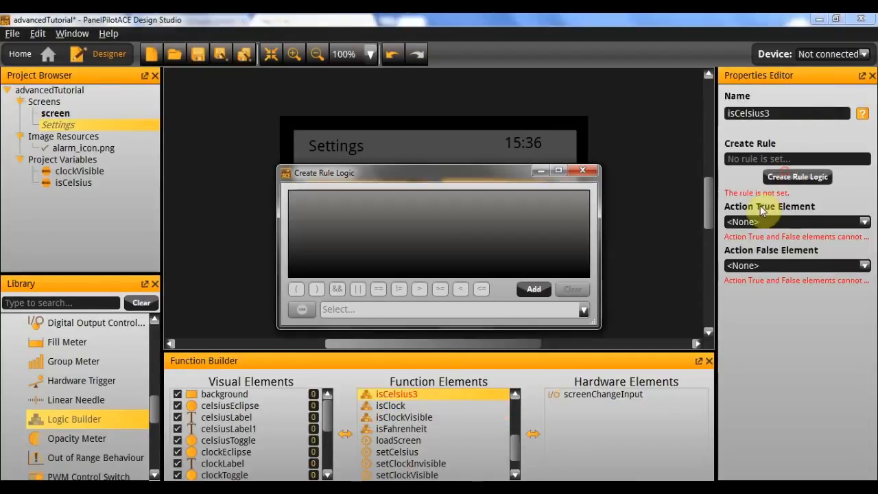
{"action": "left_click", "coordinate": [533, 289]}
{"action": "left_click", "coordinate": [302, 310]}
{"action": "left_click", "coordinate": [329, 325]}
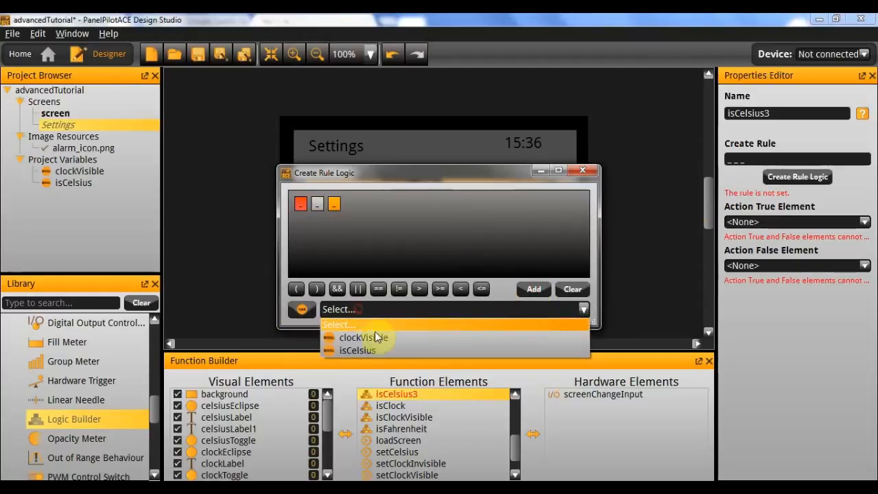
{"action": "left_click", "coordinate": [374, 349]}
{"action": "left_click", "coordinate": [301, 203]}
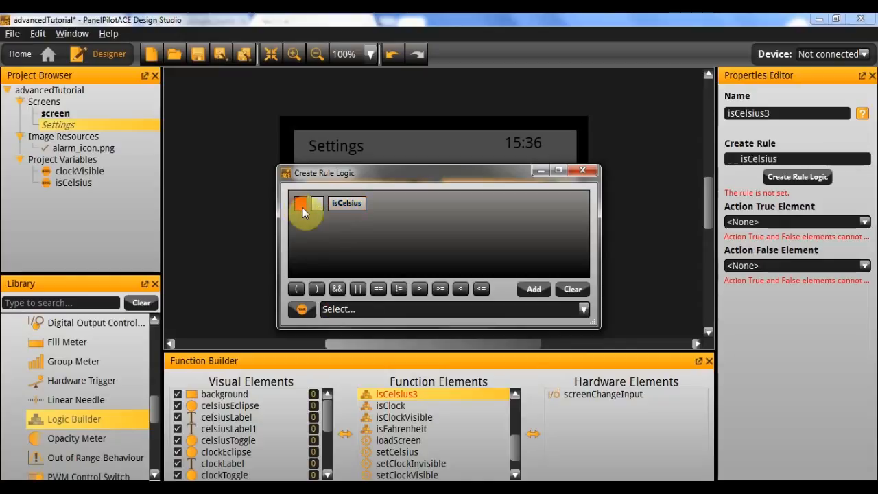
{"action": "left_click", "coordinate": [366, 312]}
{"action": "left_click", "coordinate": [363, 350]}
{"action": "left_click", "coordinate": [346, 204]}
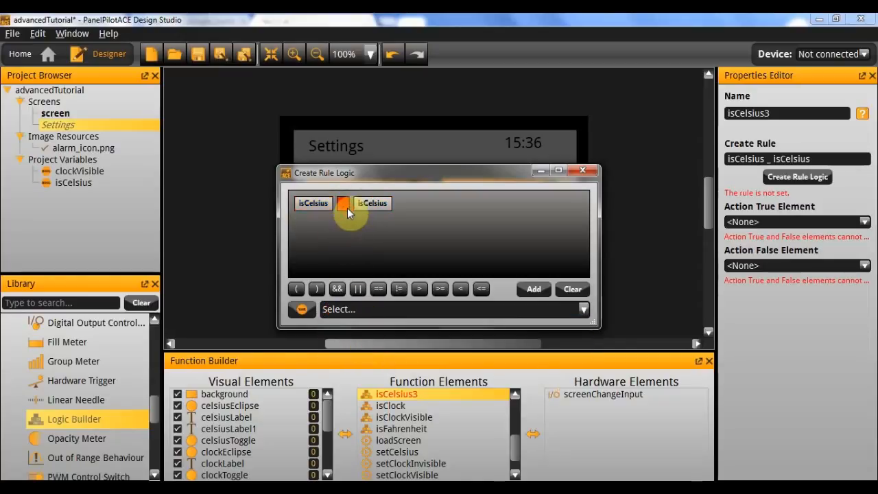
{"action": "left_click", "coordinate": [378, 289]}
{"action": "left_click", "coordinate": [378, 204]}
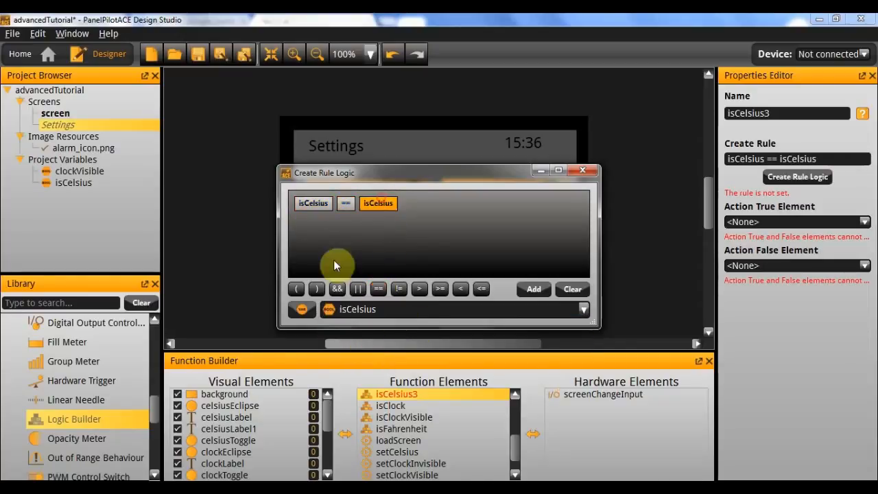
{"action": "left_click", "coordinate": [303, 311]}
{"action": "left_click", "coordinate": [336, 370]}
{"action": "left_click", "coordinate": [329, 310]}
{"action": "left_click", "coordinate": [583, 170]}
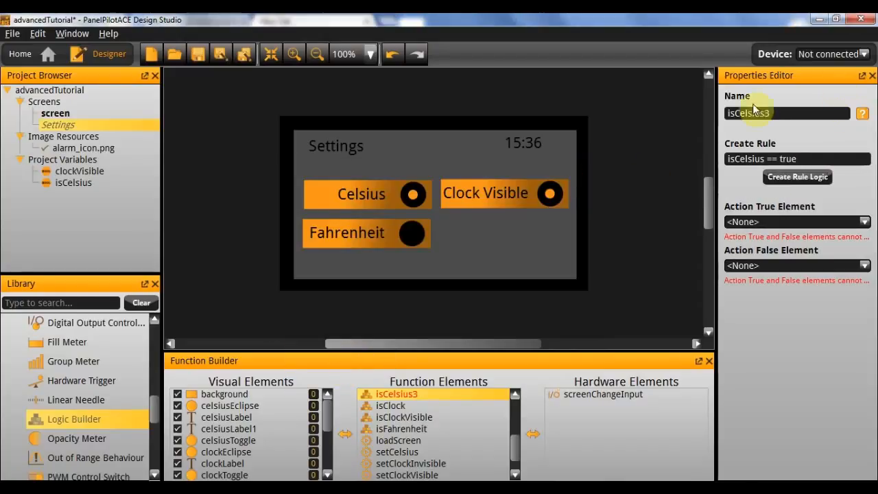
Set isCelsius3's true action element to setCelsius and its false action element to setFahrenheit.
{"action": "left_click", "coordinate": [766, 222]}
{"action": "scroll", "coordinate": [786, 282], "scroll_direction": "down", "scroll_amount": 1}
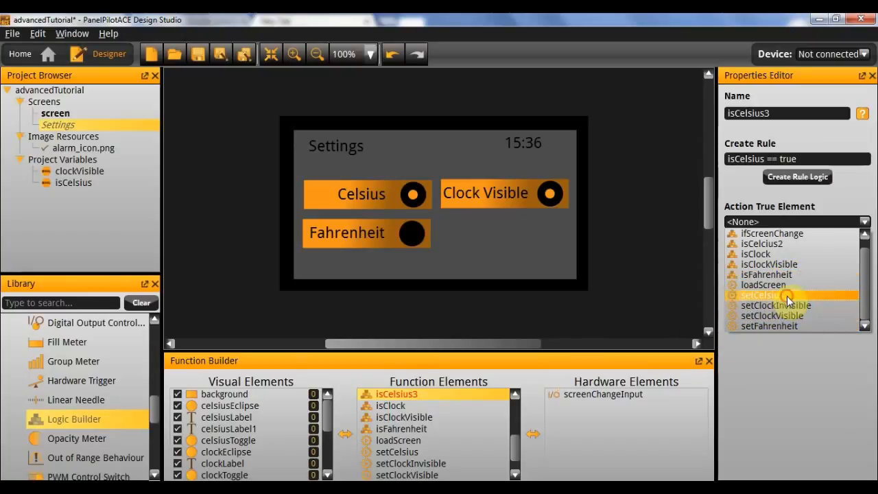
{"action": "left_click", "coordinate": [748, 295]}
{"action": "left_click", "coordinate": [774, 269]}
{"action": "scroll", "coordinate": [768, 373], "scroll_direction": "down", "scroll_amount": 1}
{"action": "left_click", "coordinate": [771, 369]}
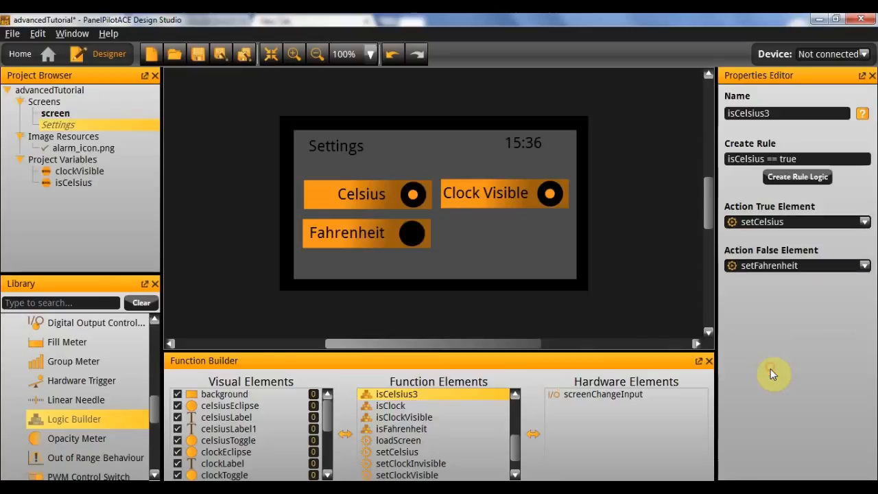
Try to run the project in the emulator and dismiss the project validation report.
{"action": "left_click", "coordinate": [629, 309]}
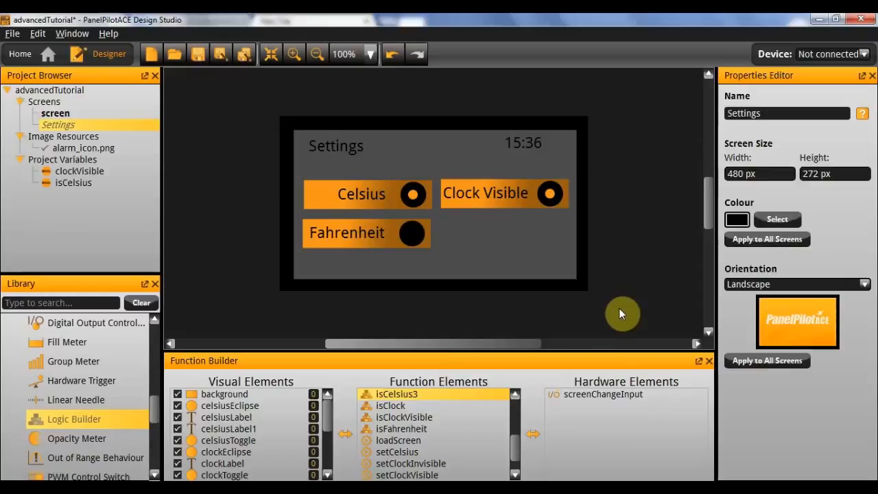
{"action": "key", "text": "F5"}
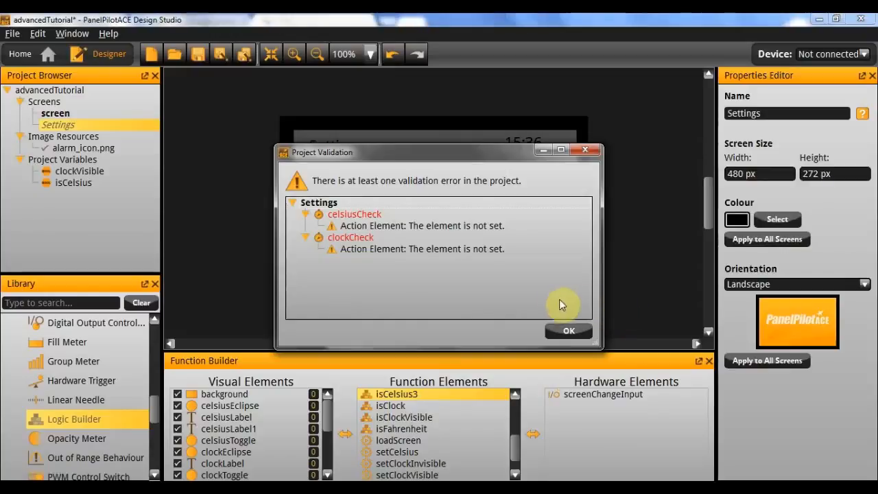
{"action": "left_click", "coordinate": [570, 330]}
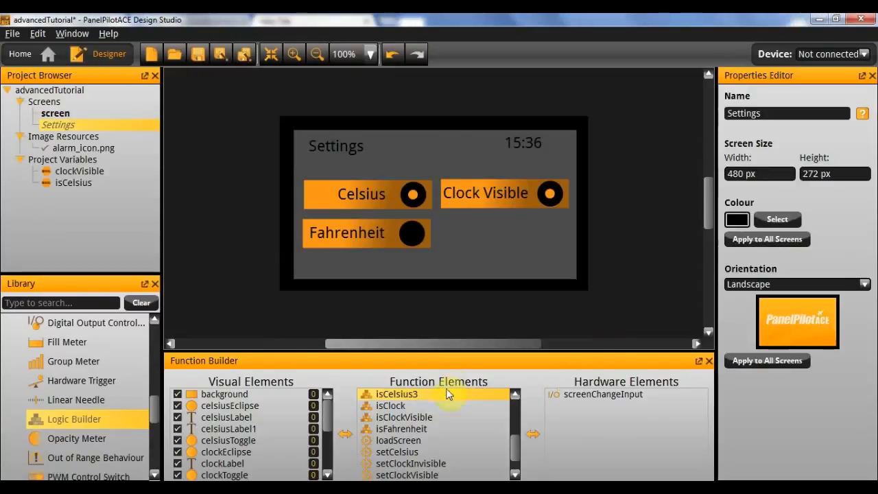
Set the action element of the celsiusCheck timer to isCelsius3.
{"action": "scroll", "coordinate": [439, 426], "scroll_direction": "down", "scroll_amount": 1}
{"action": "scroll", "coordinate": [439, 426], "scroll_direction": "up", "scroll_amount": 4}
{"action": "scroll", "coordinate": [439, 423], "scroll_direction": "up", "scroll_amount": 1}
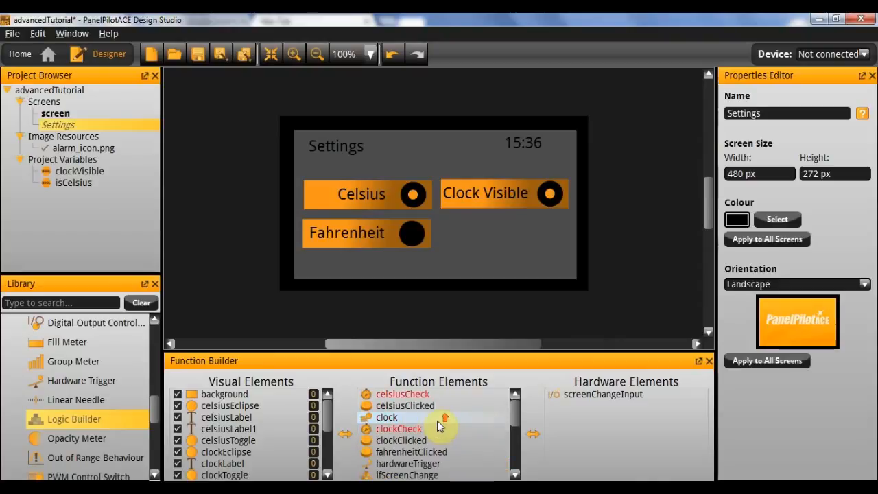
{"action": "left_click", "coordinate": [441, 394]}
{"action": "left_click", "coordinate": [766, 250]}
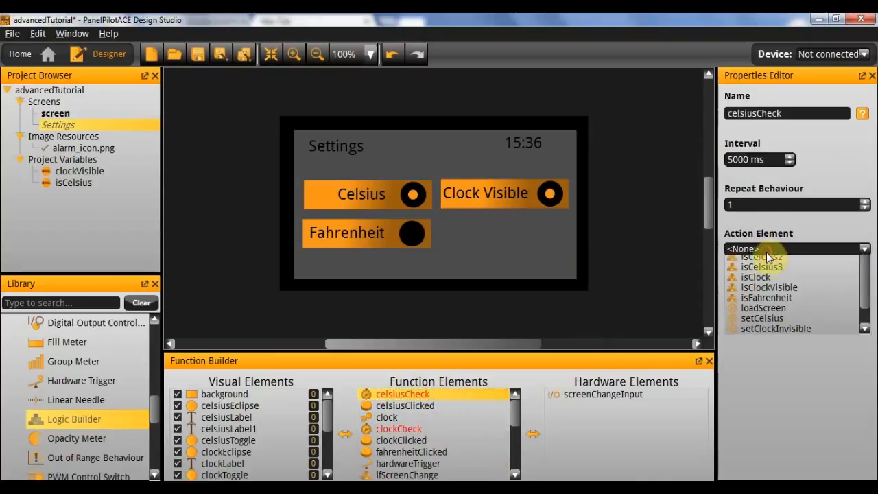
{"action": "left_click", "coordinate": [786, 290]}
Set the action element of the clockCheck timer to isClockVisible.
{"action": "left_click", "coordinate": [419, 427]}
{"action": "left_click", "coordinate": [796, 250]}
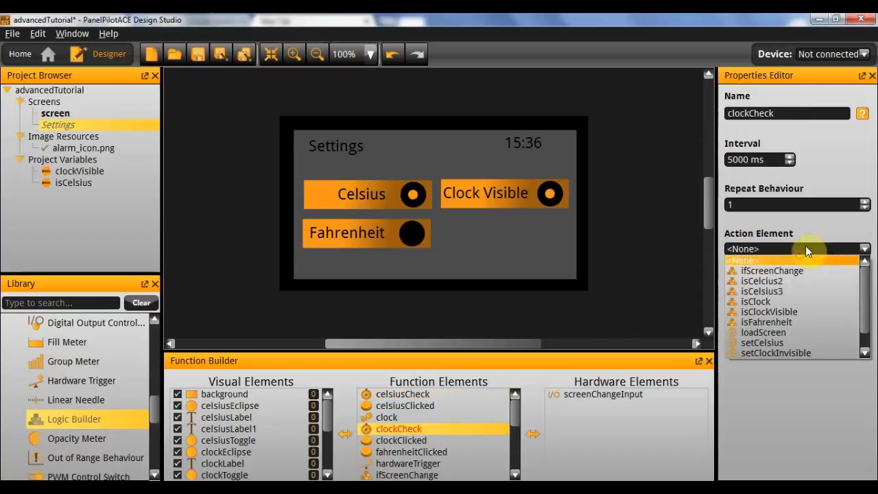
{"action": "left_click", "coordinate": [790, 301]}
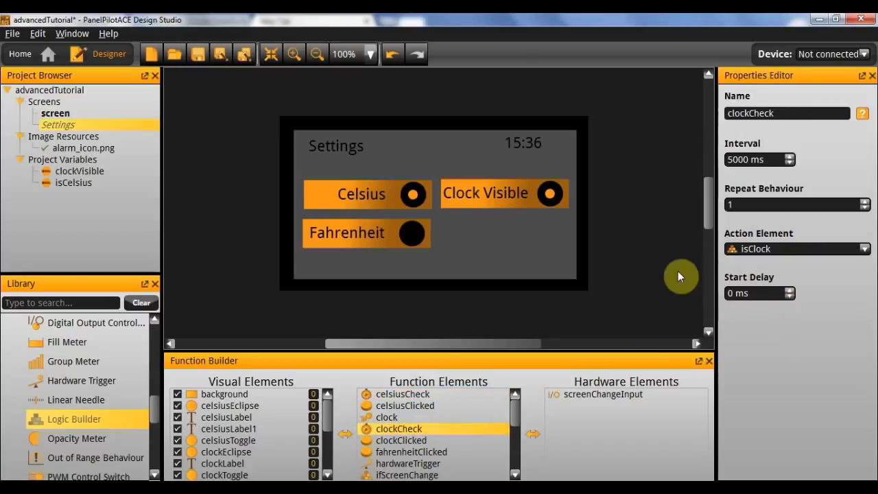
{"action": "left_click", "coordinate": [770, 249]}
{"action": "left_click", "coordinate": [797, 310]}
Run the project in the emulator and test the Settings screen by toggling Clock Visible and switching digital channel 1 on, off and on again.
{"action": "left_click", "coordinate": [656, 245]}
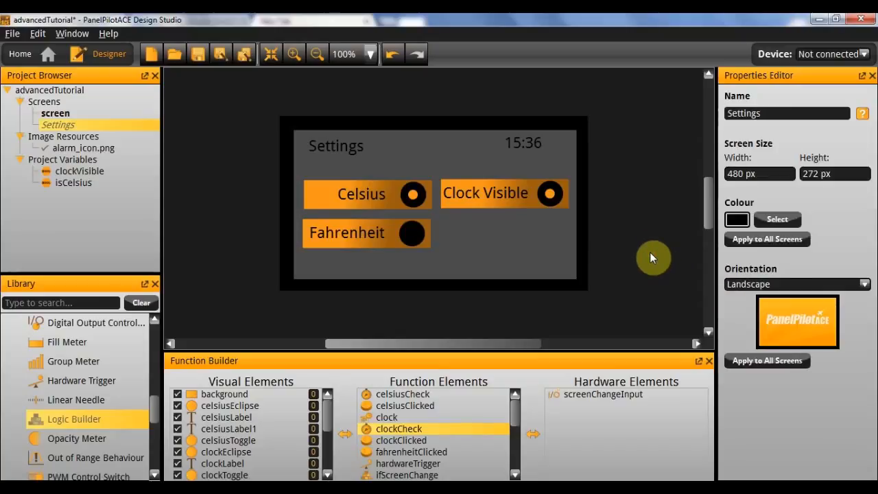
{"action": "key", "text": "F5"}
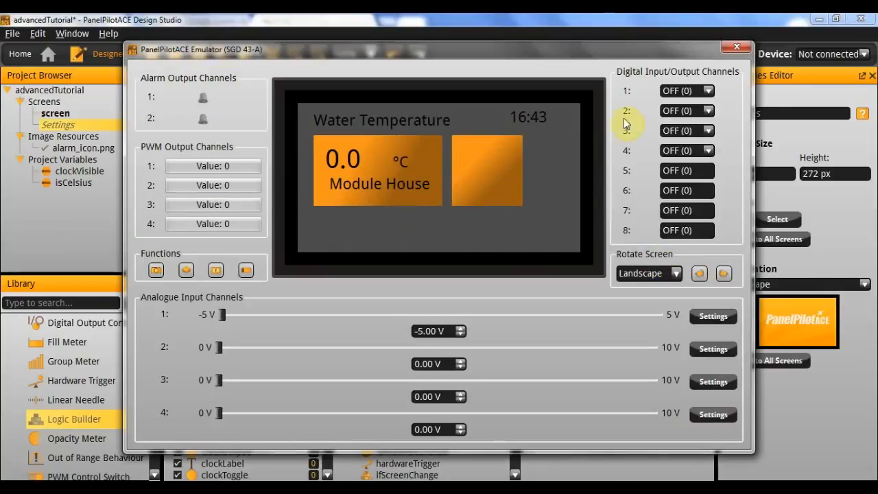
{"action": "left_click", "coordinate": [687, 91]}
{"action": "left_click", "coordinate": [691, 110]}
{"action": "left_click", "coordinate": [541, 179]}
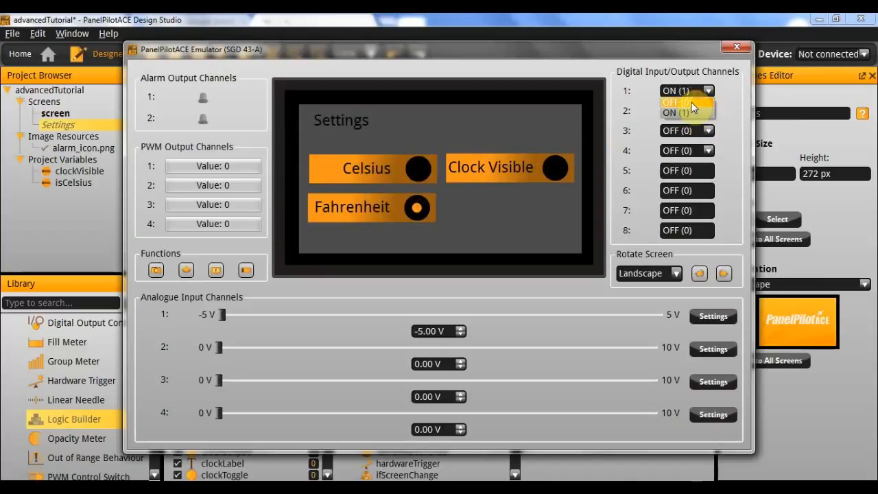
{"action": "left_click", "coordinate": [691, 101]}
{"action": "left_click", "coordinate": [700, 92]}
{"action": "left_click", "coordinate": [687, 111]}
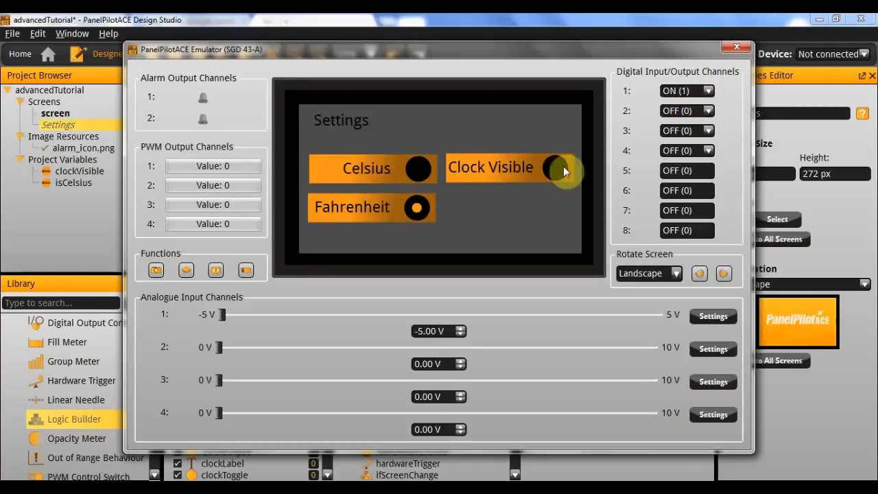
Test the Settings controls in the emulator by toggling Clock Visible and selecting Celsius, Fahrenheit and Celsius again.
{"action": "left_click", "coordinate": [550, 166]}
{"action": "left_click", "coordinate": [427, 173]}
{"action": "left_click", "coordinate": [412, 206]}
{"action": "left_click", "coordinate": [418, 169]}
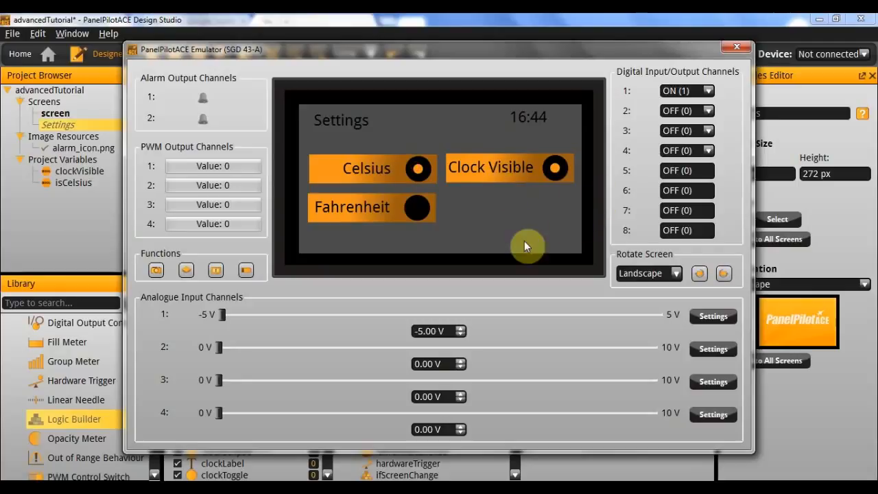
Return to the Water Temperature screen by setting digital channel 1 to OFF, and close the emulator.
{"action": "left_click", "coordinate": [709, 92]}
{"action": "left_click", "coordinate": [689, 104]}
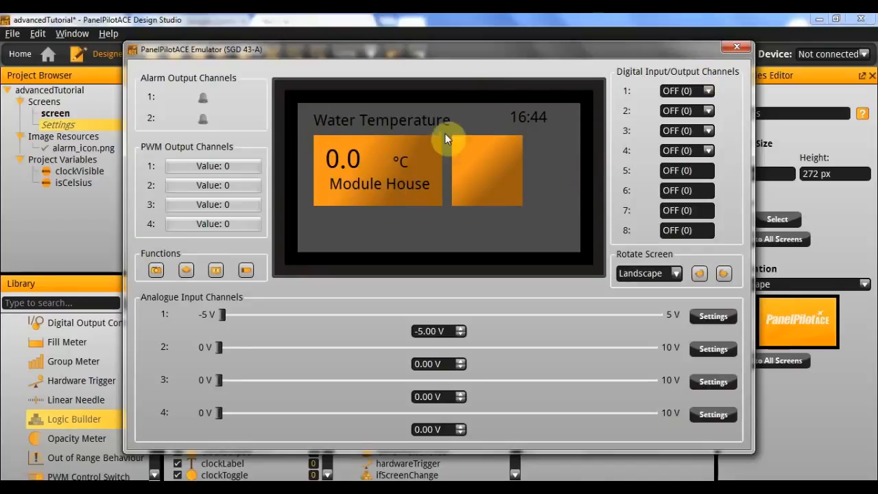
{"action": "left_click", "coordinate": [734, 44]}
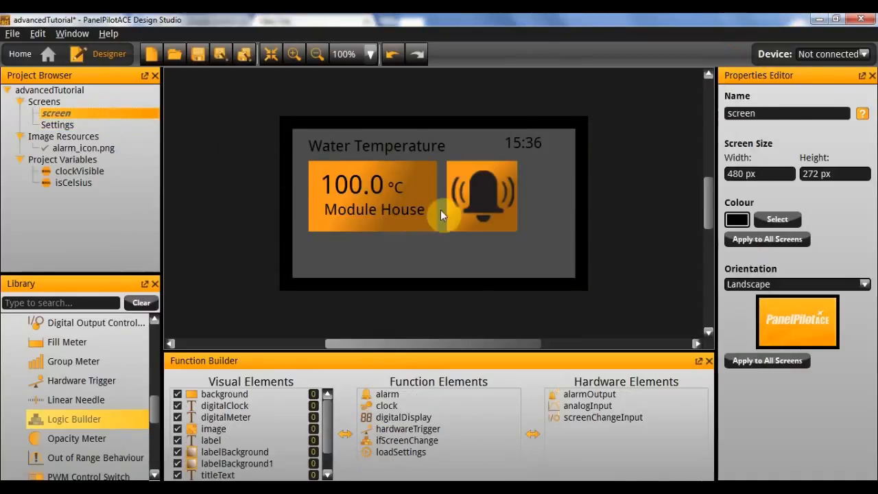
Add two Timer elements to the function elements of the Water Temperature screen.
{"action": "scroll", "coordinate": [73, 401], "scroll_direction": "down", "scroll_amount": 5}
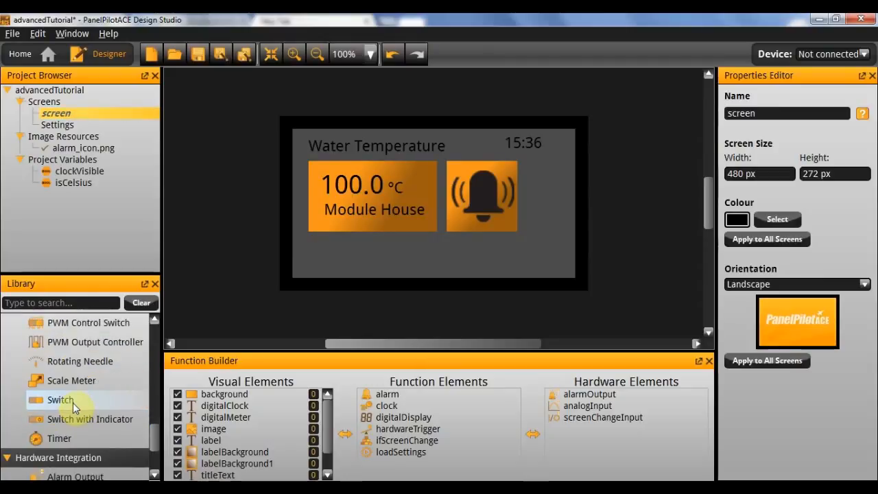
{"action": "scroll", "coordinate": [73, 402], "scroll_direction": "up", "scroll_amount": 2}
{"action": "scroll", "coordinate": [74, 405], "scroll_direction": "up", "scroll_amount": 2}
{"action": "left_click_drag", "start_coordinate": [69, 475], "coordinate": [426, 463]}
{"action": "scroll", "coordinate": [122, 423], "scroll_direction": "down", "scroll_amount": 1}
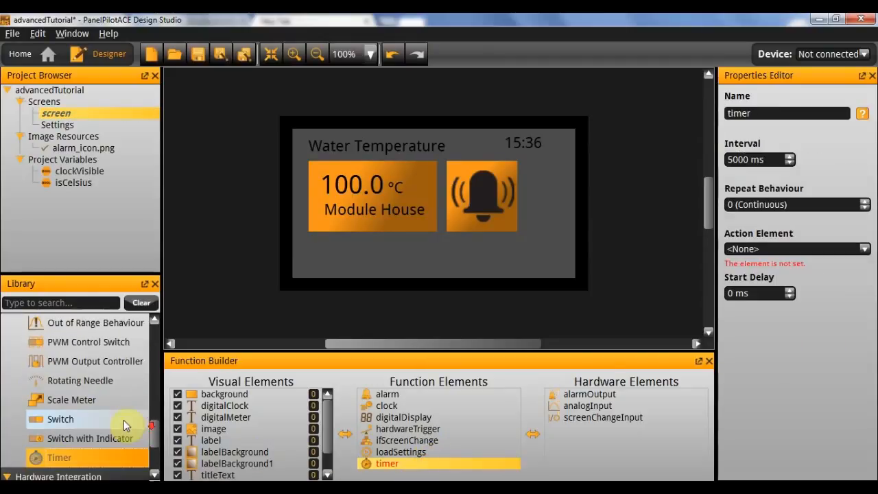
{"action": "left_click_drag", "start_coordinate": [108, 455], "coordinate": [441, 478]}
Rename the first new timer as isCelsius2 and the second one as isClockVisible.
{"action": "left_click", "coordinate": [447, 451]}
{"action": "double_click", "coordinate": [785, 114]}
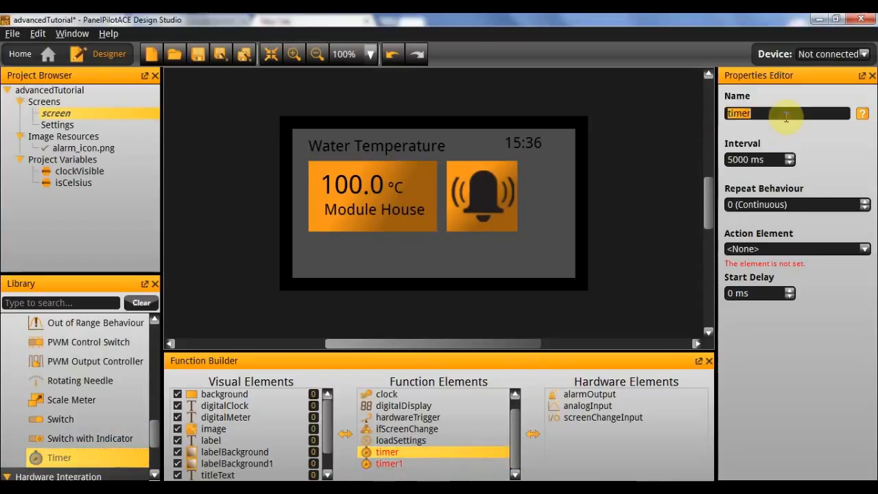
{"action": "type", "text": "isCelsius"}
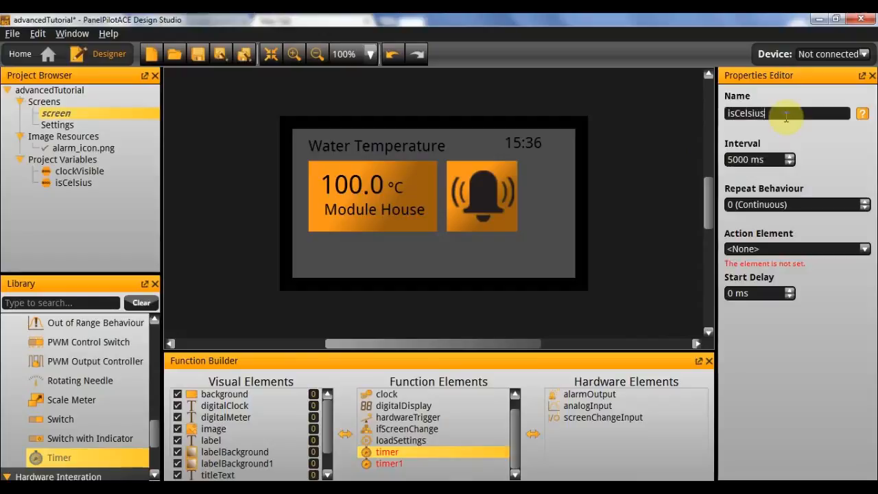
{"action": "type", "text": "2"}
{"action": "left_click", "coordinate": [457, 466]}
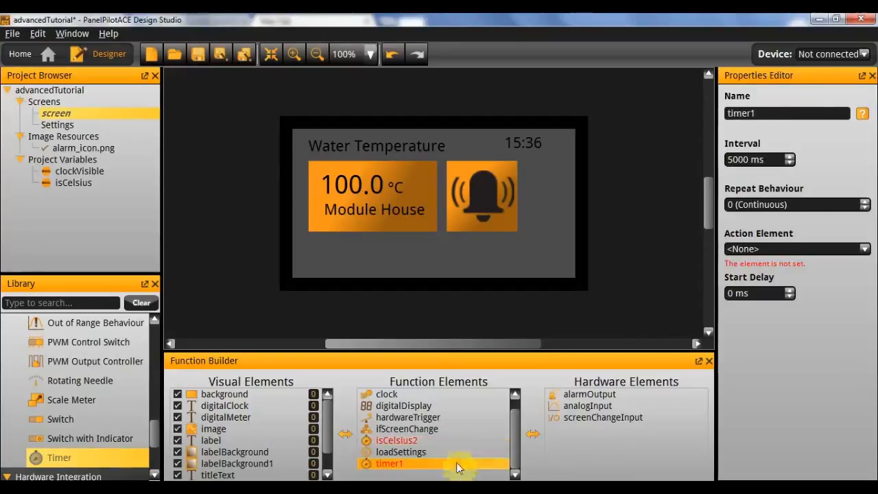
{"action": "double_click", "coordinate": [809, 114]}
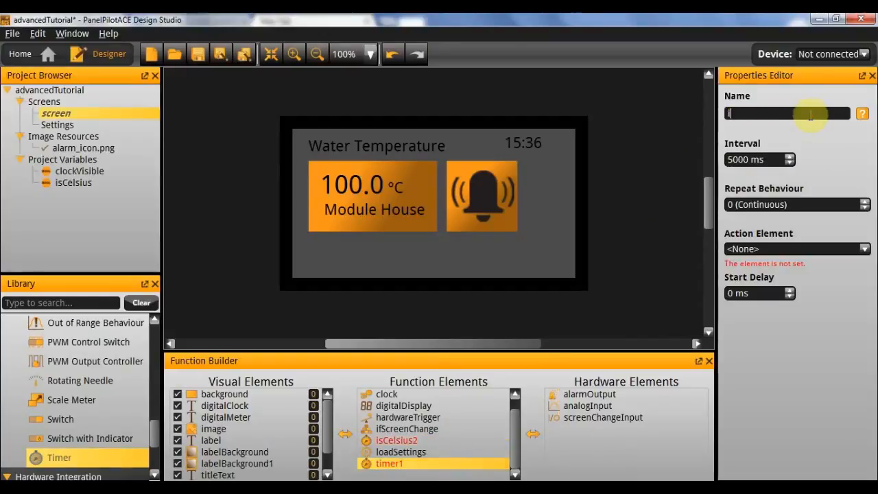
{"action": "type", "text": "isClockViswible"}
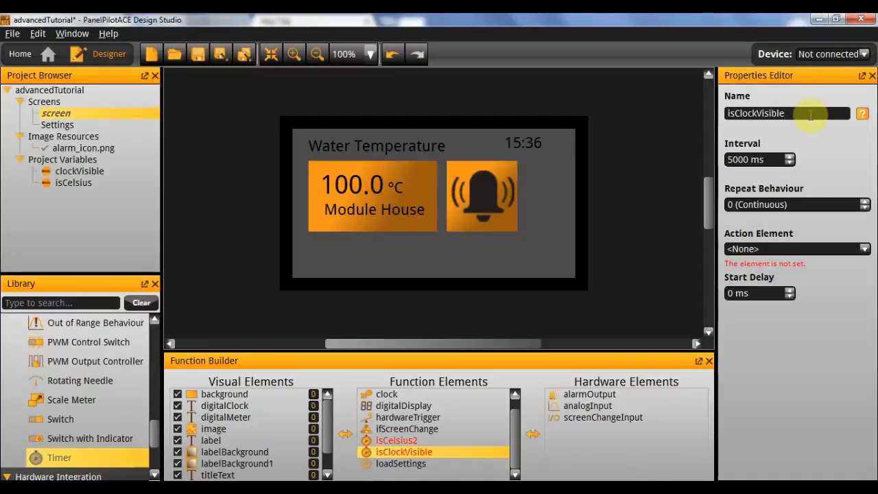
Set the repeat behaviour of the isClockVisible and isCelsius2 timers to 1.
{"action": "left_click", "coordinate": [866, 201]}
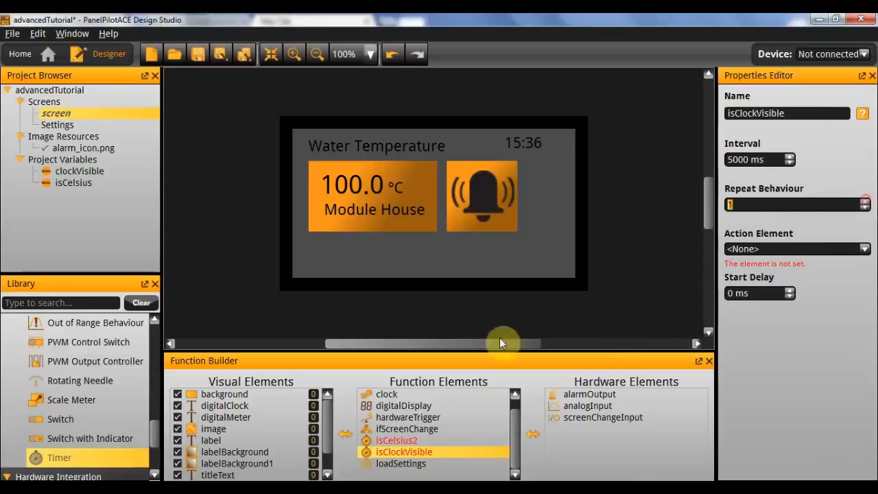
{"action": "left_click", "coordinate": [388, 440]}
{"action": "left_click", "coordinate": [865, 201]}
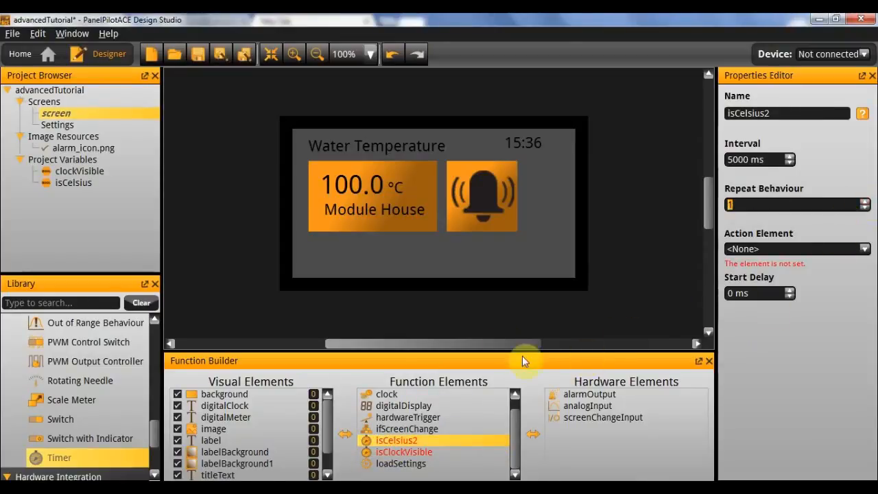
Add a Logic Builder element to the function elements of the Water Temperature screen.
{"action": "left_click", "coordinate": [428, 454]}
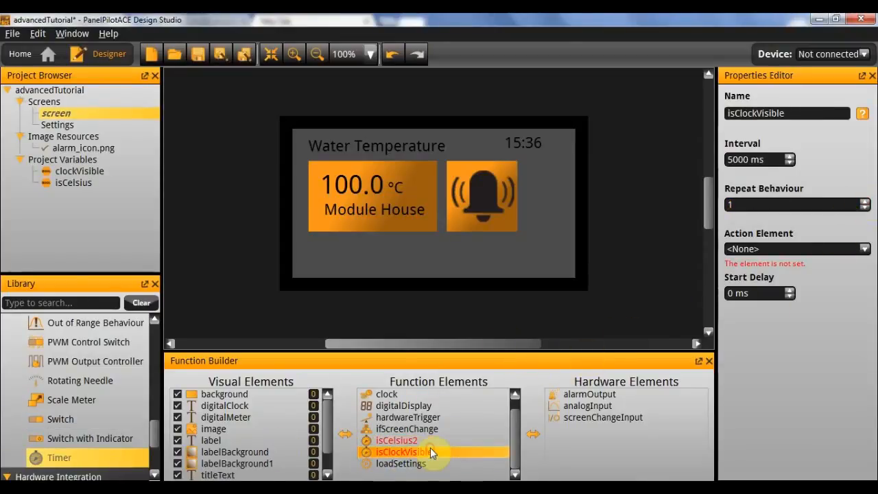
{"action": "scroll", "coordinate": [90, 402], "scroll_direction": "down", "scroll_amount": 2}
{"action": "scroll", "coordinate": [106, 424], "scroll_direction": "up", "scroll_amount": 3}
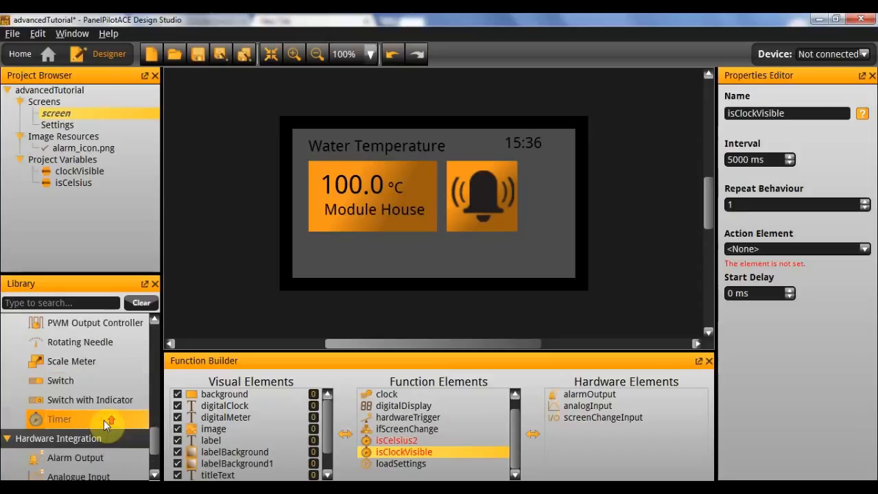
{"action": "scroll", "coordinate": [94, 424], "scroll_direction": "down", "scroll_amount": 1}
{"action": "scroll", "coordinate": [94, 424], "scroll_direction": "up", "scroll_amount": 6}
{"action": "scroll", "coordinate": [92, 422], "scroll_direction": "up", "scroll_amount": 6}
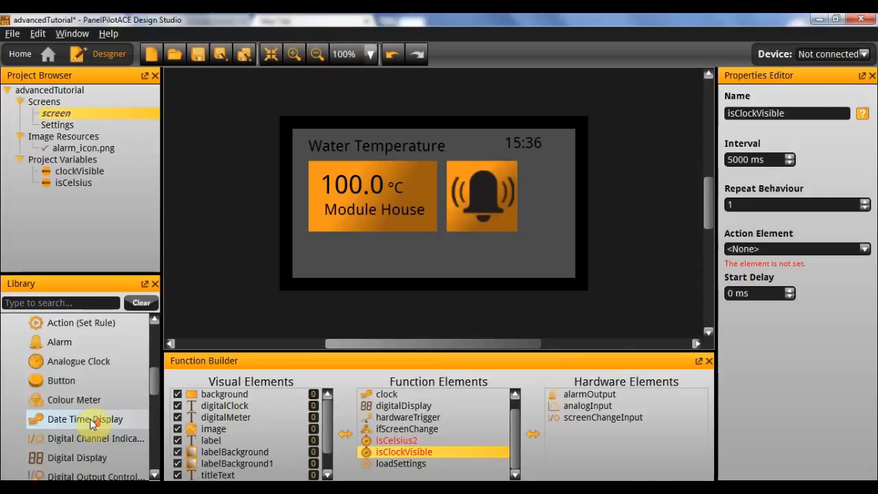
{"action": "scroll", "coordinate": [91, 404], "scroll_direction": "down", "scroll_amount": 5}
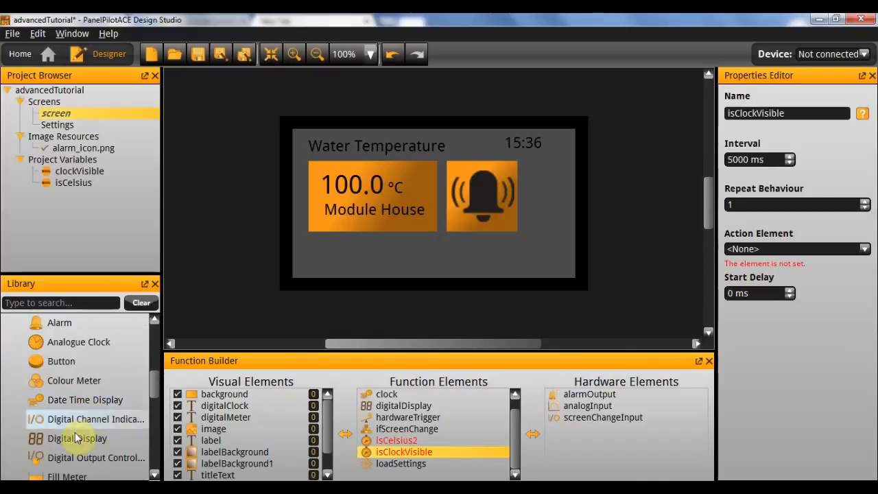
{"action": "left_click_drag", "start_coordinate": [74, 475], "coordinate": [429, 465]}
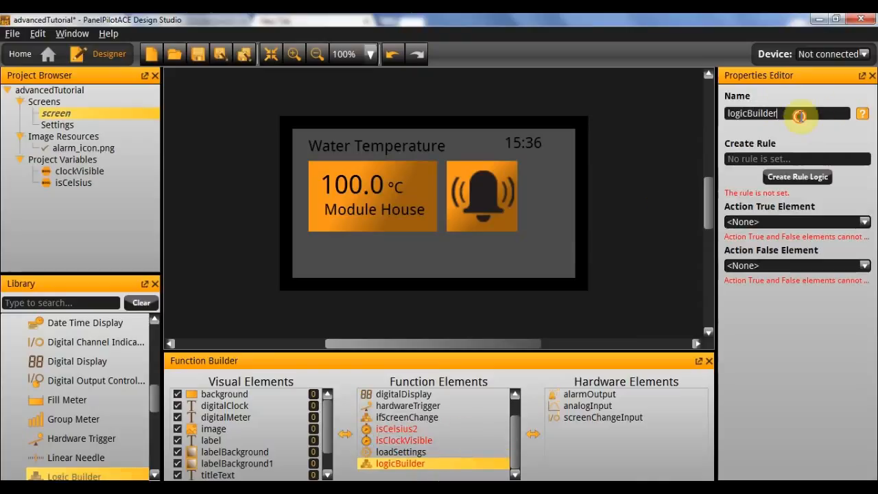
Rename the new logic builder as isClockVisible2.
{"action": "double_click", "coordinate": [801, 115]}
{"action": "key", "text": "BackSpace"}
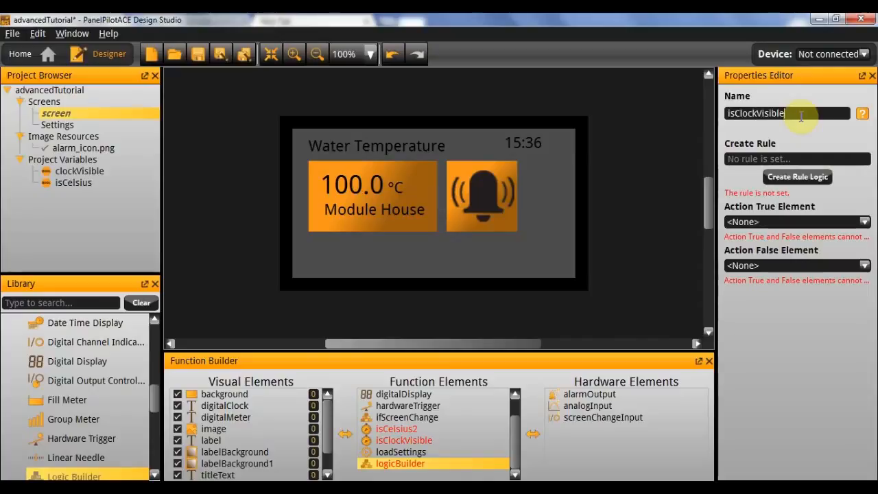
{"action": "key", "text": "BackSpace"}
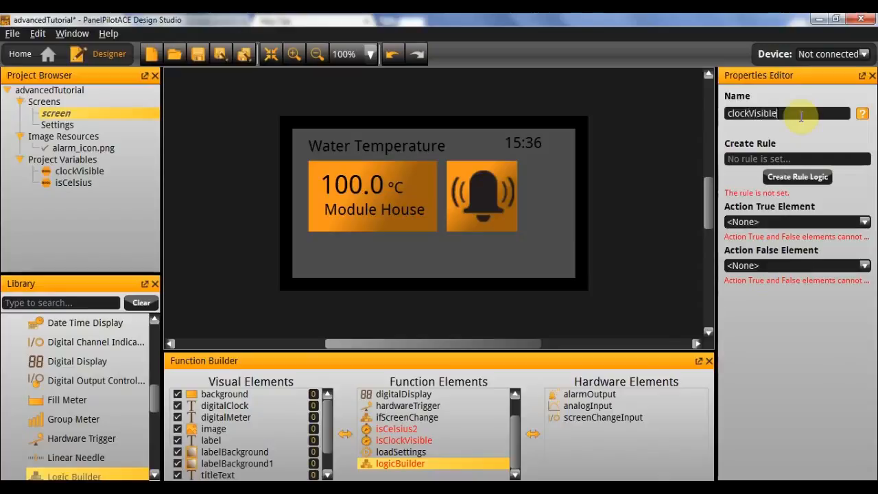
{"action": "key", "text": "Return"}
{"action": "left_click", "coordinate": [804, 115]}
{"action": "type", "text": "2"}
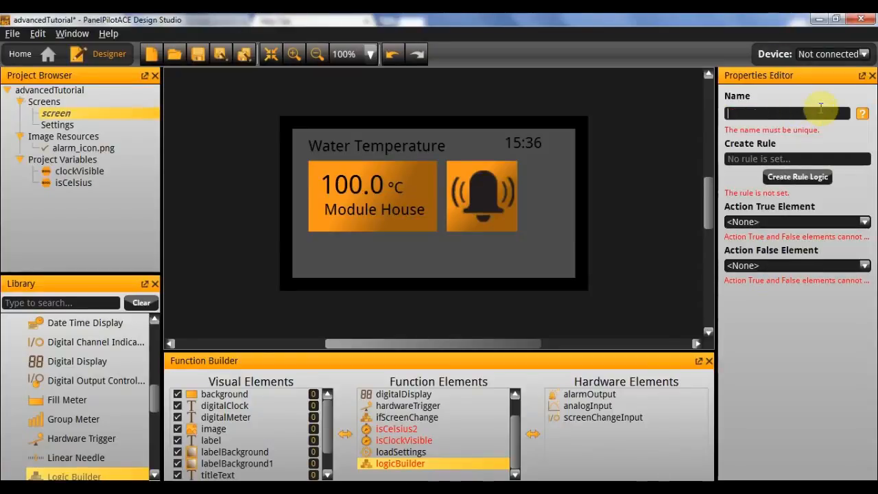
{"action": "type", "text": "2"}
Create the rule clockVisible == true for the isClockVisible2 logic builder.
{"action": "left_click", "coordinate": [798, 177]}
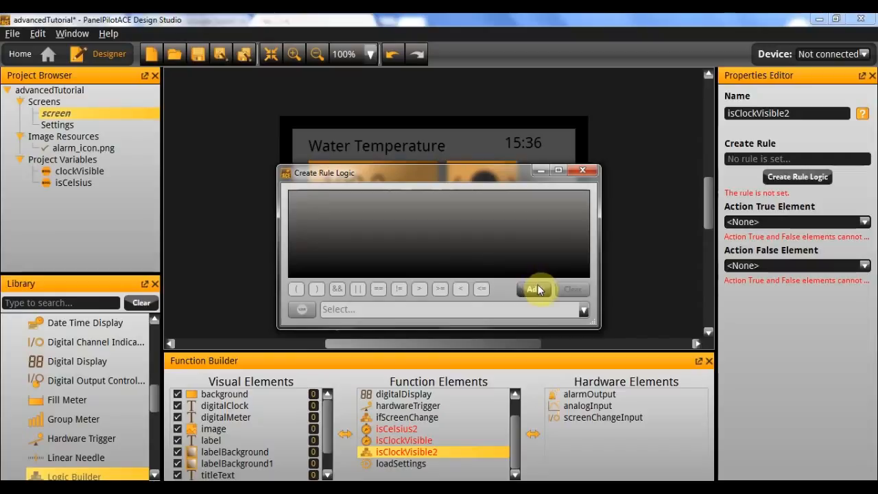
{"action": "left_click", "coordinate": [534, 289]}
{"action": "left_click", "coordinate": [300, 203]}
{"action": "left_click", "coordinate": [302, 205]}
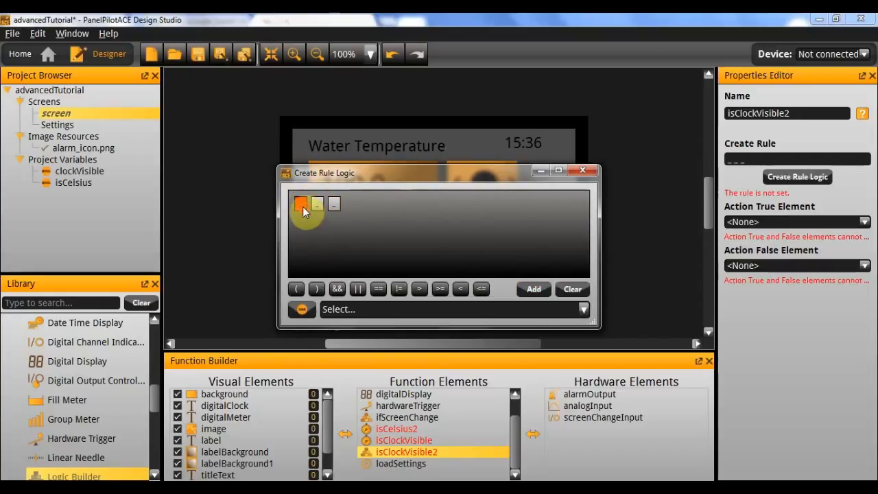
{"action": "left_click", "coordinate": [348, 313]}
{"action": "left_click", "coordinate": [369, 335]}
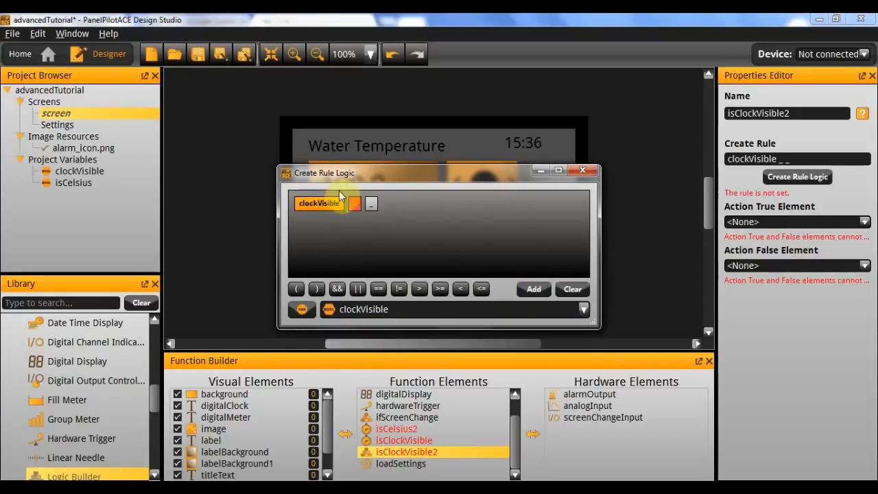
{"action": "left_click", "coordinate": [380, 289]}
{"action": "left_click", "coordinate": [301, 309]}
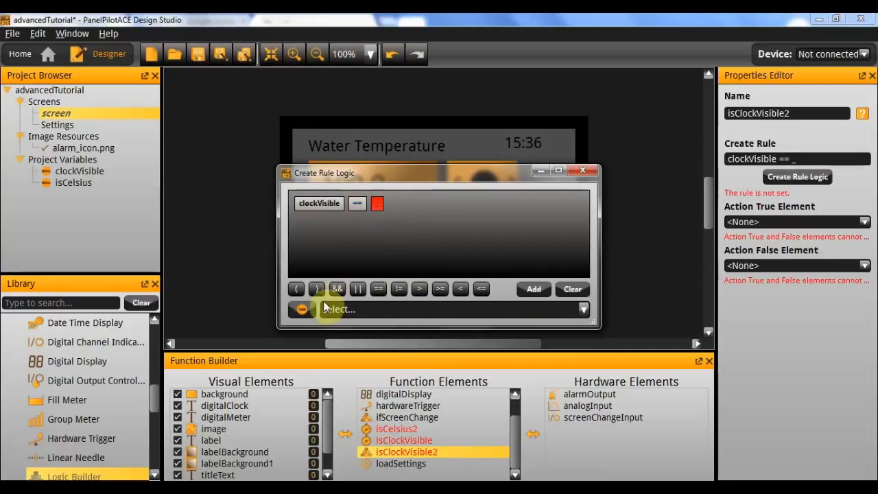
{"action": "left_click", "coordinate": [325, 368]}
{"action": "left_click", "coordinate": [329, 310]}
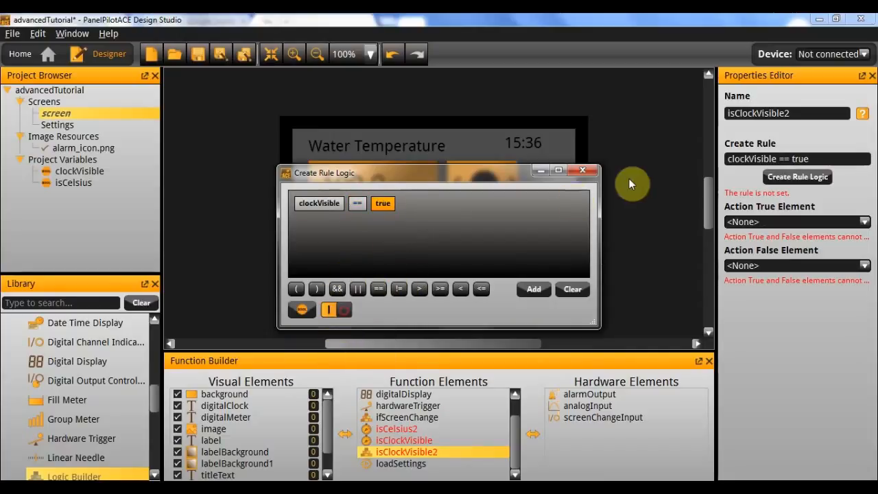
{"action": "left_click", "coordinate": [582, 170]}
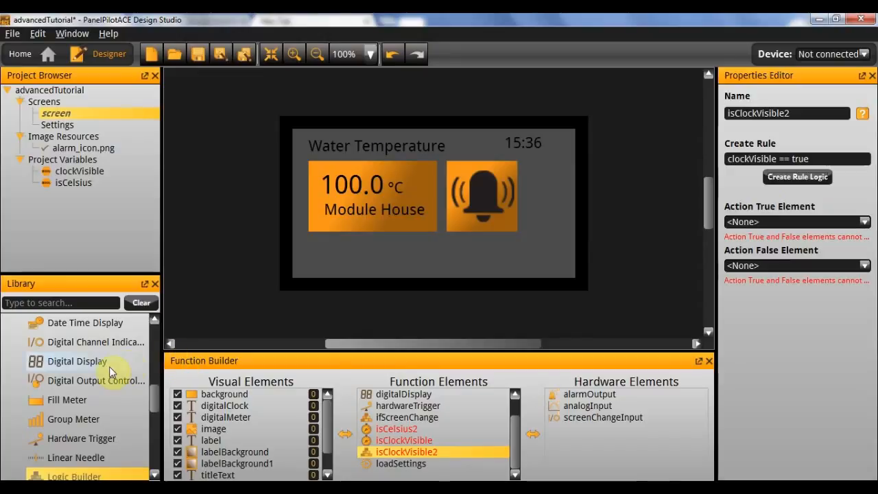
Add two Action (Change Properties) elements to the function elements of the Water Temperature screen.
{"action": "scroll", "coordinate": [108, 370], "scroll_direction": "up", "scroll_amount": 3}
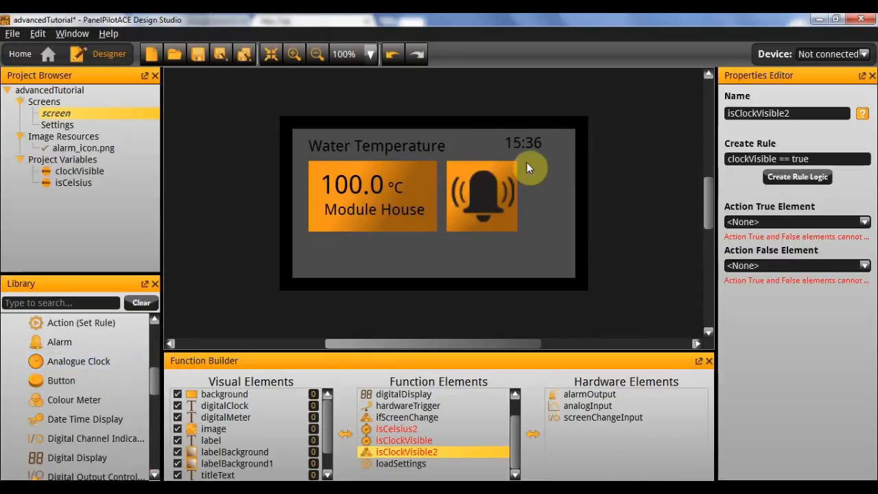
{"action": "scroll", "coordinate": [84, 362], "scroll_direction": "up", "scroll_amount": 4}
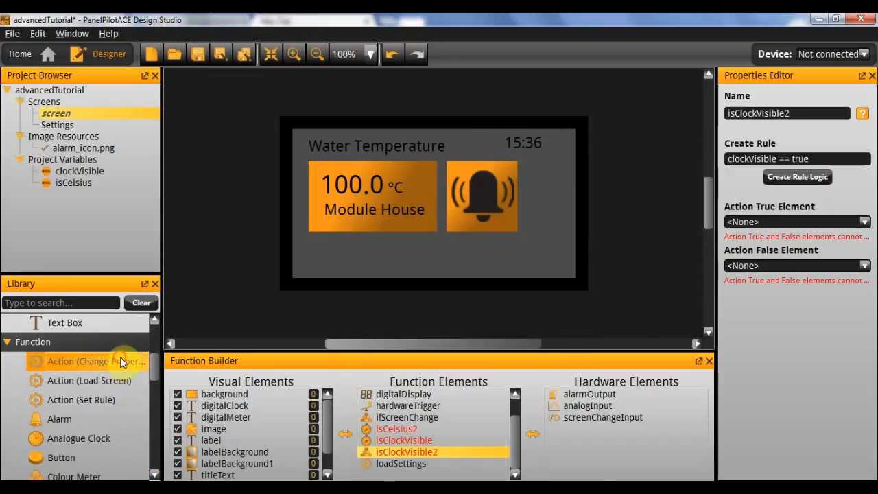
{"action": "double_click", "coordinate": [120, 357]}
{"action": "double_click", "coordinate": [92, 362]}
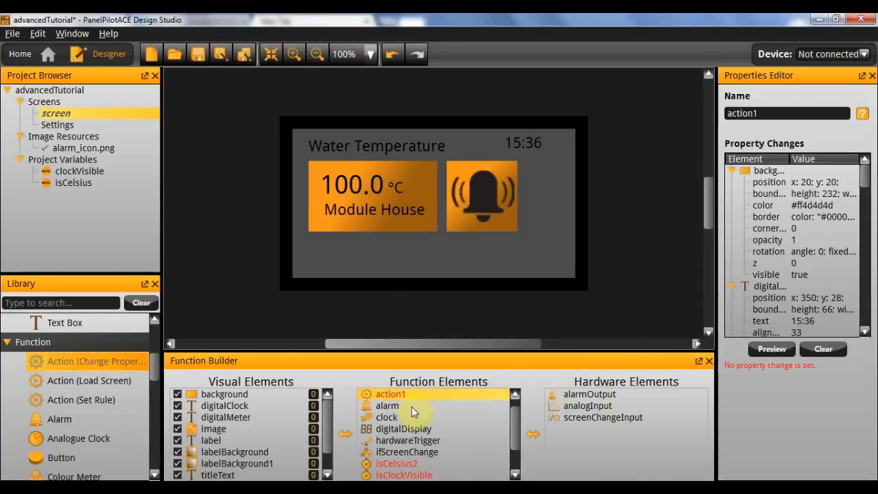
Rename the first new change-properties action as setClockVisible.
{"action": "left_click", "coordinate": [417, 395]}
{"action": "double_click", "coordinate": [787, 113]}
{"action": "type", "text": "setClockVi"}
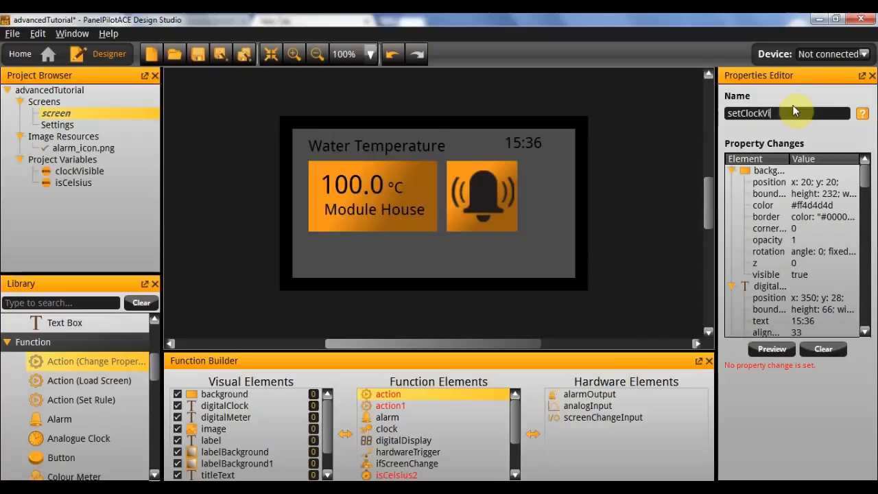
{"action": "type", "text": "sible"}
{"action": "key", "text": "Return"}
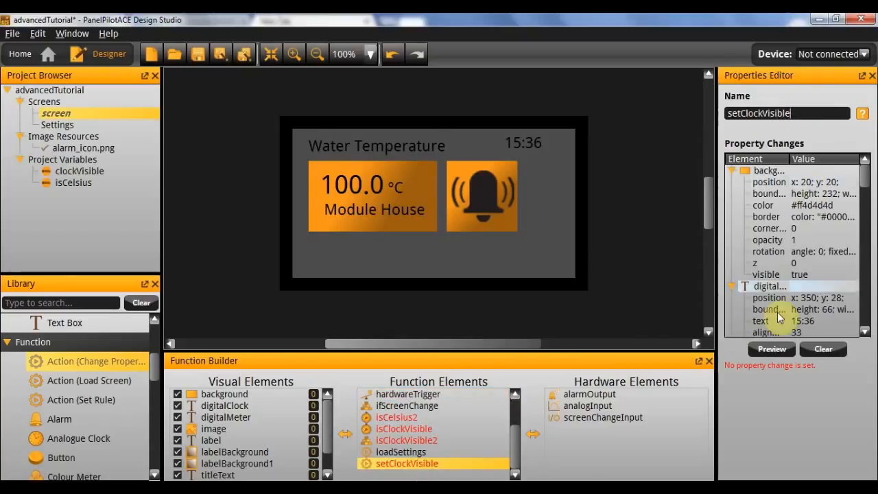
Make the setClockVisible action switch the digitalClock element's Visible property on.
{"action": "double_click", "coordinate": [752, 176]}
{"action": "left_click", "coordinate": [491, 76]}
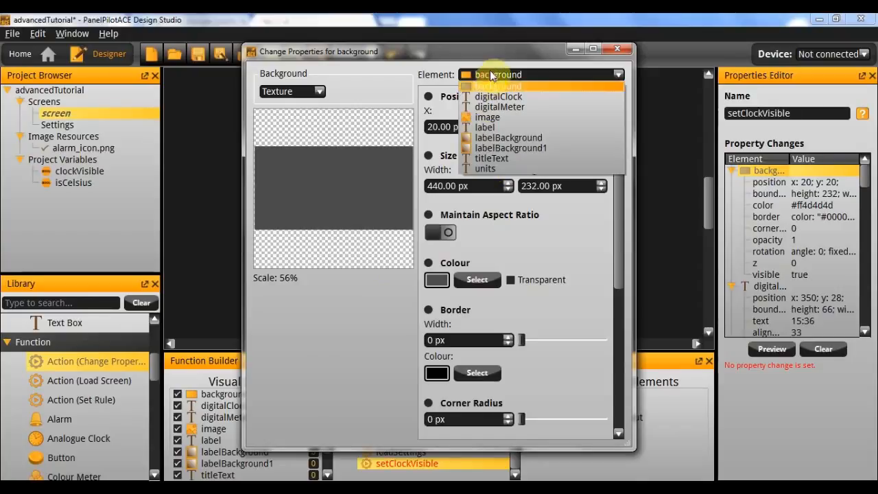
{"action": "left_click", "coordinate": [569, 97]}
{"action": "scroll", "coordinate": [529, 167], "scroll_direction": "down", "scroll_amount": 10}
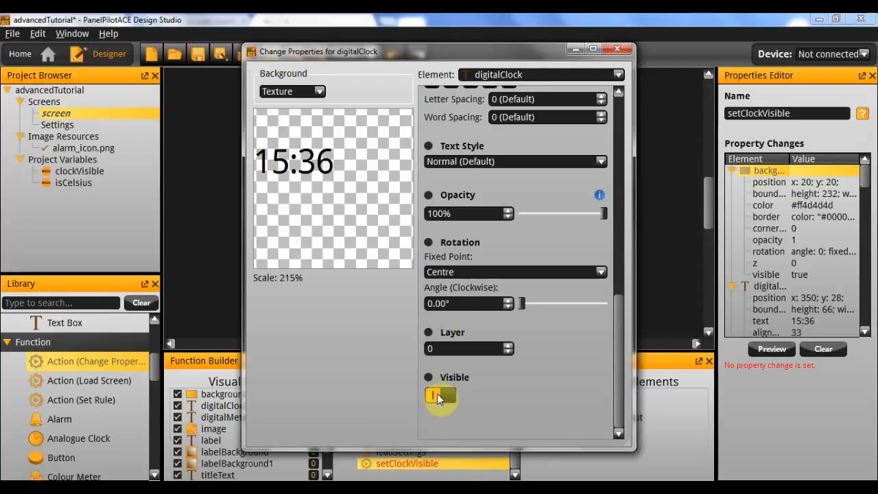
{"action": "left_click", "coordinate": [432, 394]}
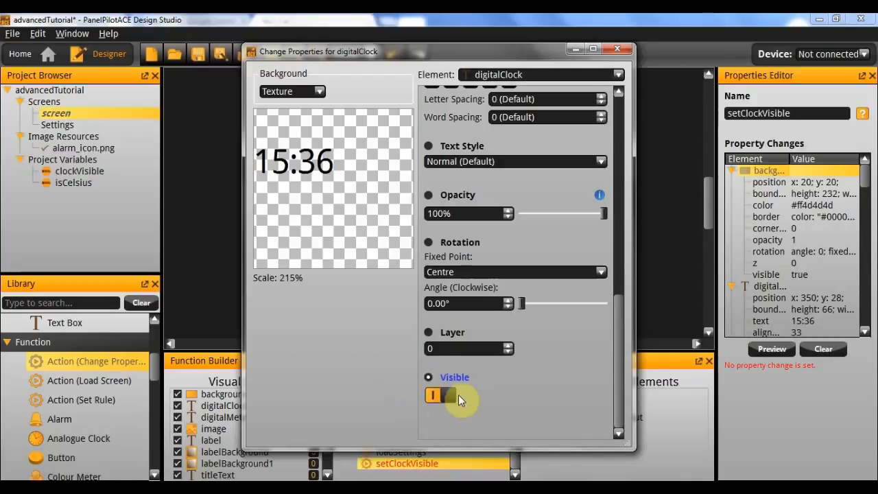
{"action": "left_click", "coordinate": [616, 49]}
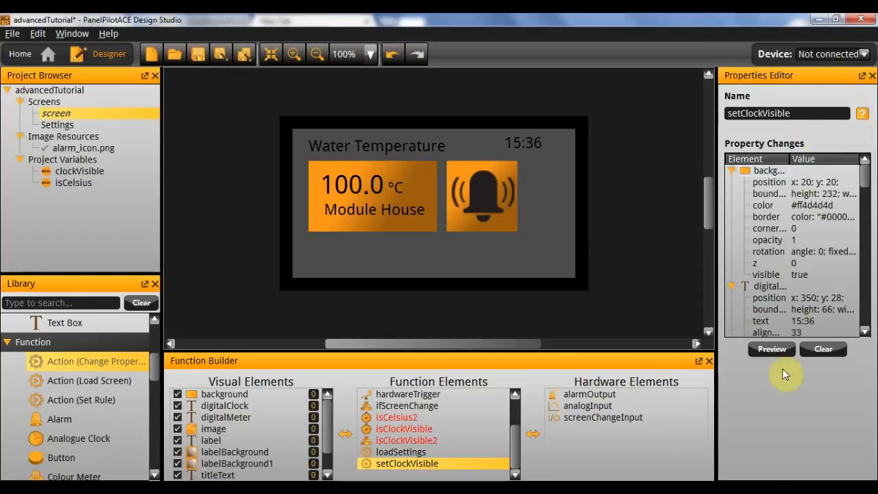
Rename the remaining change-properties action, action1, as setClockInvisible.
{"action": "left_click", "coordinate": [426, 440]}
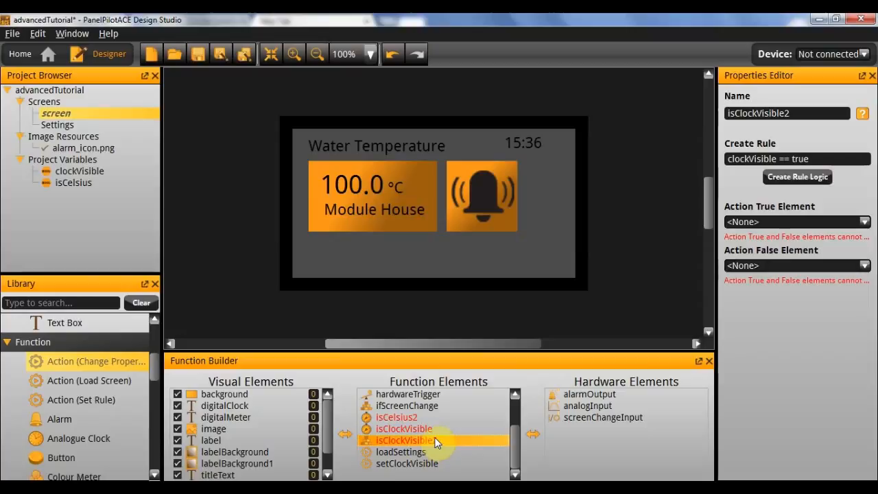
{"action": "scroll", "coordinate": [429, 450], "scroll_direction": "up", "scroll_amount": 4}
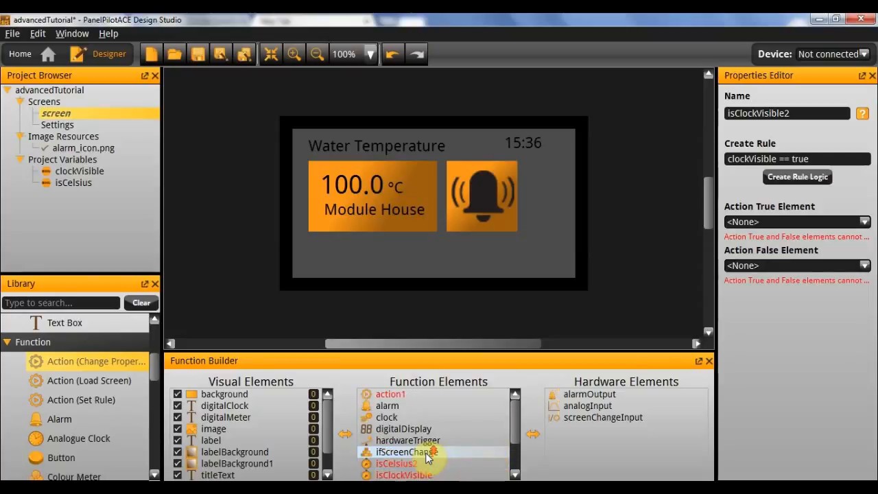
{"action": "left_click", "coordinate": [431, 395]}
{"action": "left_click", "coordinate": [806, 108]}
{"action": "double_click", "coordinate": [807, 115]}
{"action": "type", "text": "setClockInvisible"}
Make the setClockInvisible action switch the digitalClock element's Visible property off.
{"action": "double_click", "coordinate": [768, 170]}
{"action": "left_click", "coordinate": [511, 75]}
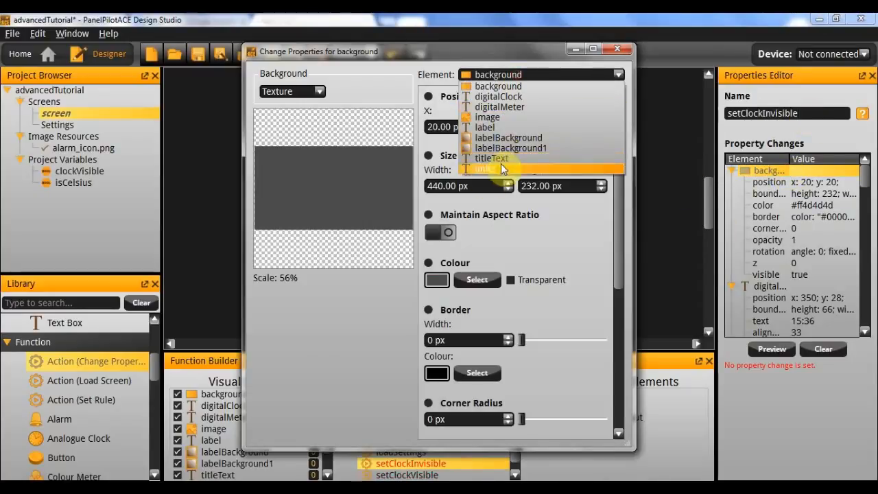
{"action": "left_click", "coordinate": [524, 101]}
{"action": "scroll", "coordinate": [535, 281], "scroll_direction": "down", "scroll_amount": 10}
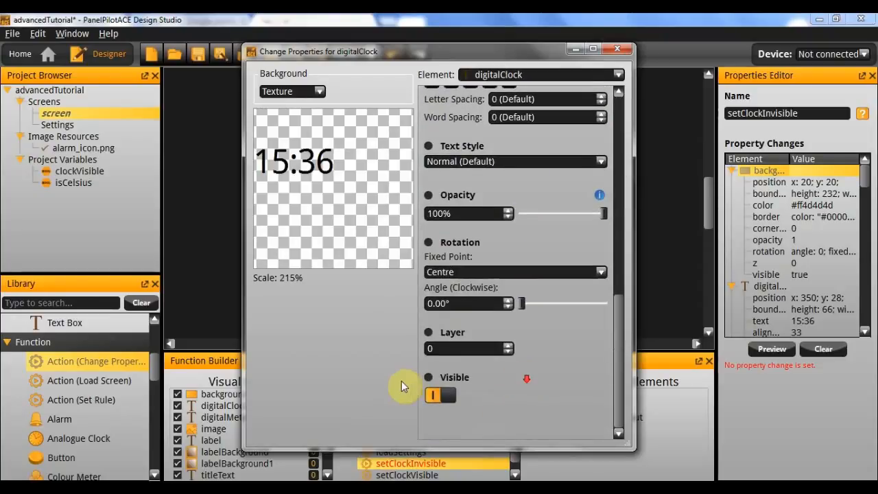
{"action": "left_click", "coordinate": [434, 395]}
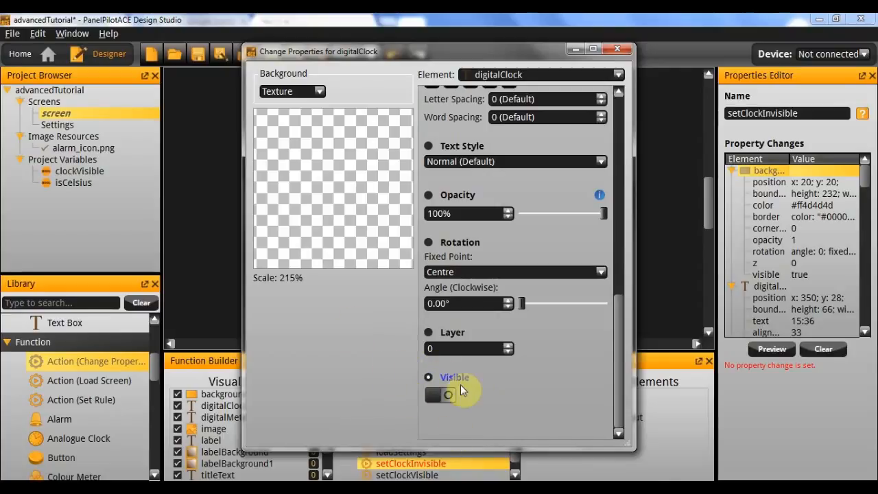
{"action": "left_click", "coordinate": [617, 49]}
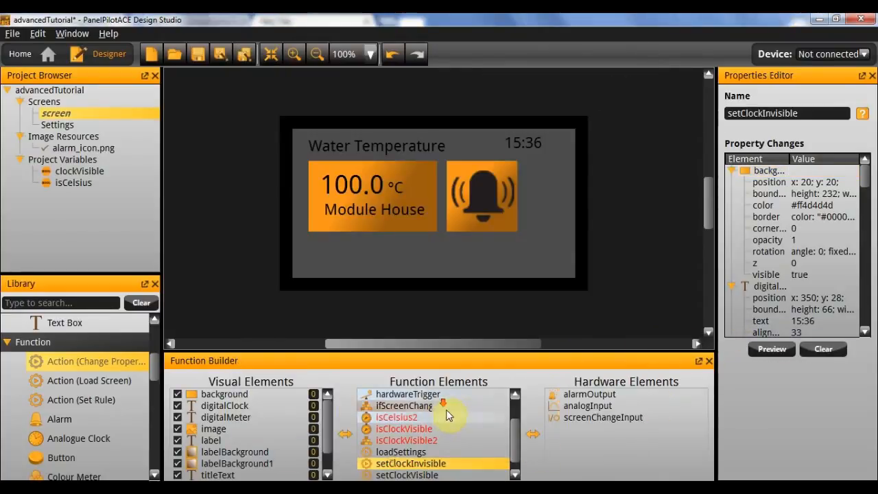
Set the action element of the isClockVisible timer to the isClockVisible2 logic builder.
{"action": "scroll", "coordinate": [439, 446], "scroll_direction": "down", "scroll_amount": 1}
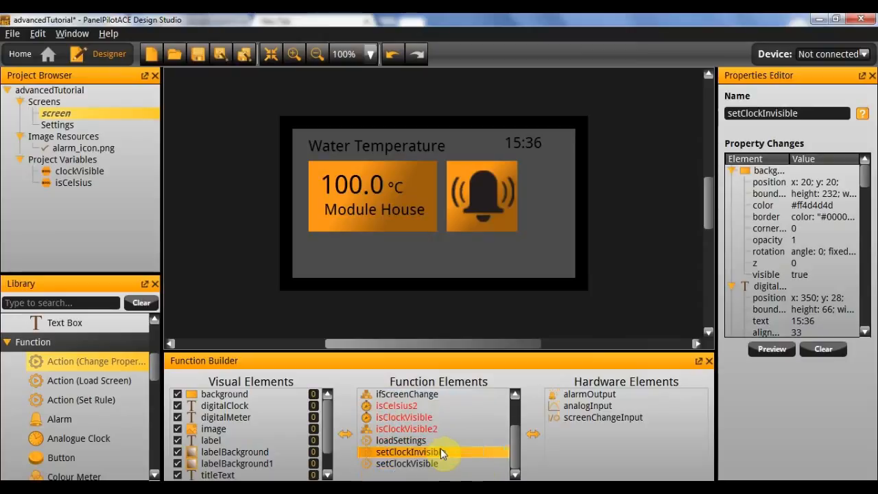
{"action": "scroll", "coordinate": [440, 446], "scroll_direction": "up", "scroll_amount": 1}
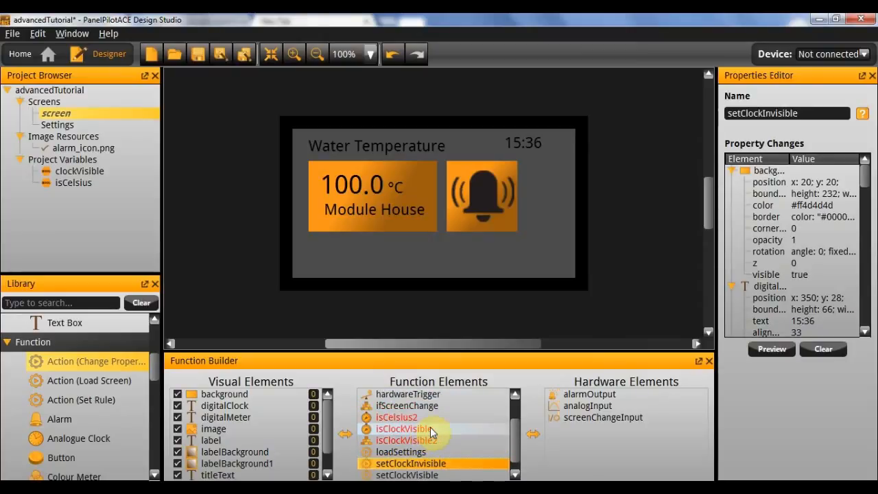
{"action": "left_click", "coordinate": [430, 427]}
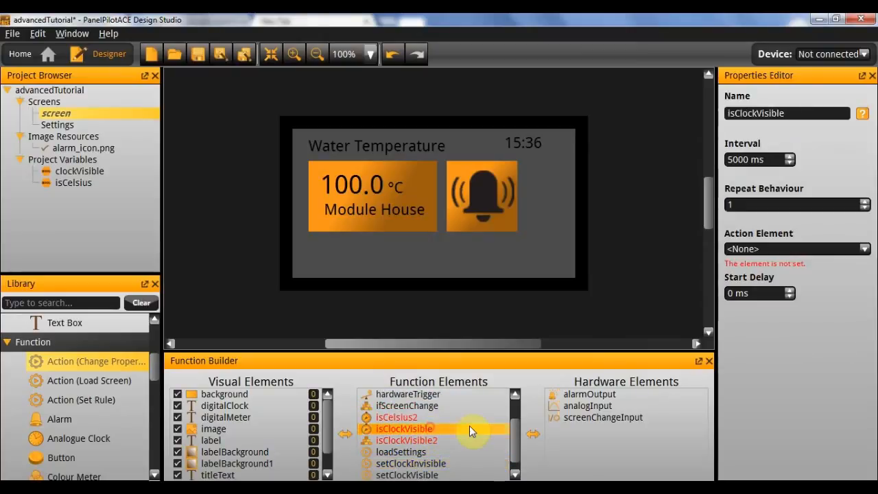
{"action": "left_click", "coordinate": [790, 249]}
{"action": "left_click", "coordinate": [772, 281]}
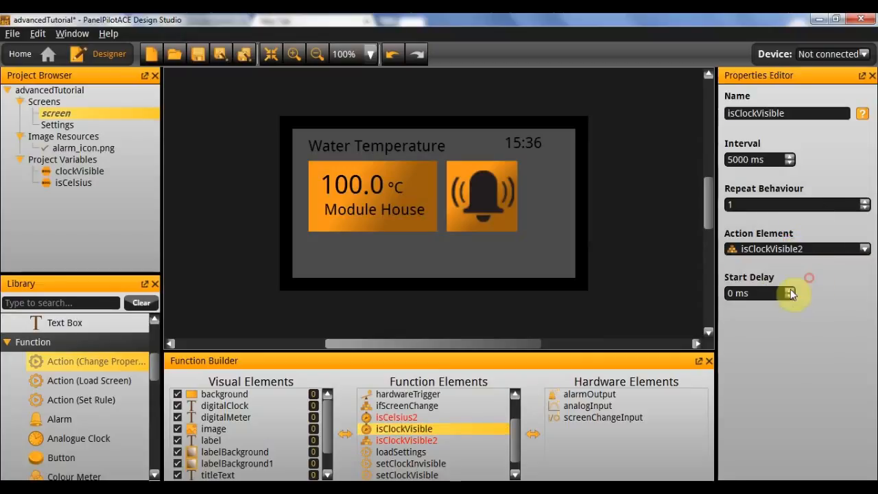
Set the isClockVisible2 logic builder's true action to setClockVisible and its false action to setClockInvisible.
{"action": "left_click", "coordinate": [444, 439]}
{"action": "left_click", "coordinate": [787, 225]}
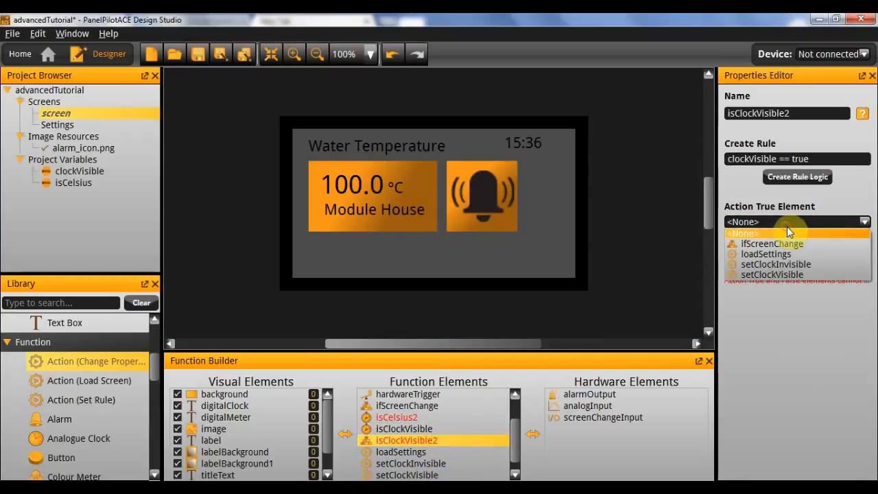
{"action": "left_click", "coordinate": [800, 276]}
{"action": "left_click", "coordinate": [796, 267]}
{"action": "left_click", "coordinate": [789, 306]}
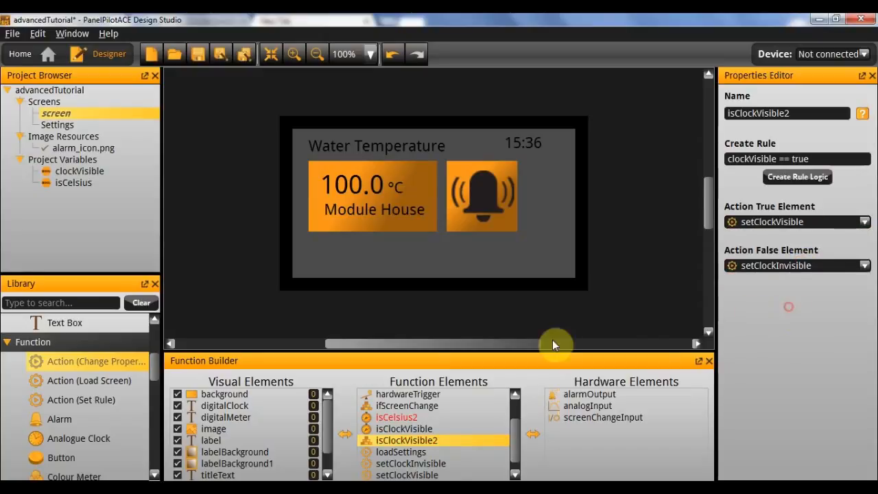
Add a Logic Builder to the screen's function elements and name it isCelsius3.
{"action": "scroll", "coordinate": [446, 436], "scroll_direction": "up", "scroll_amount": 1}
{"action": "left_click", "coordinate": [442, 430]}
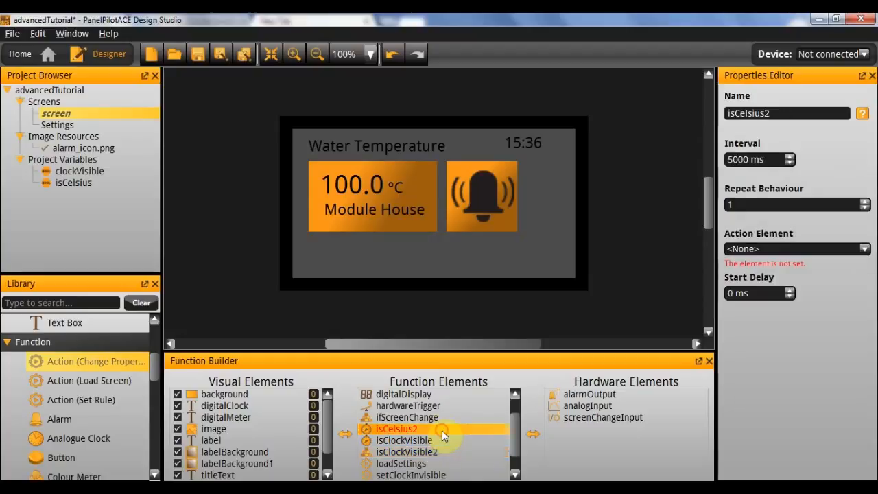
{"action": "scroll", "coordinate": [78, 439], "scroll_direction": "down", "scroll_amount": 3}
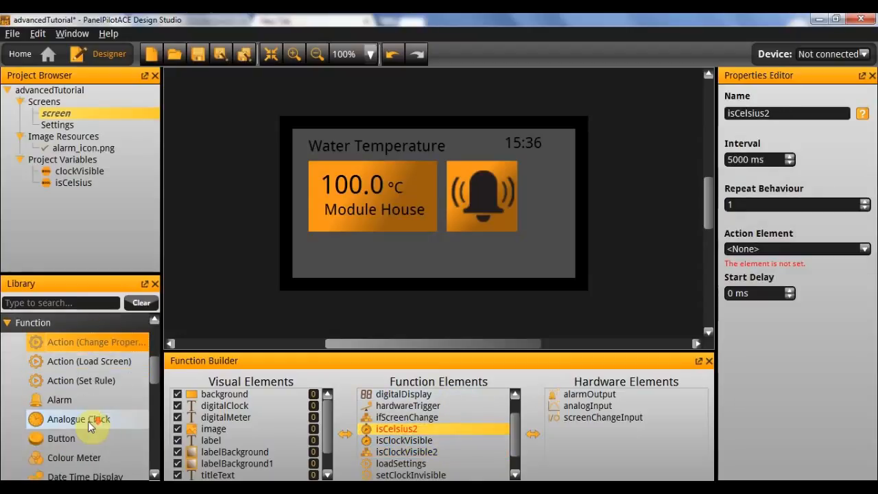
{"action": "scroll", "coordinate": [78, 439], "scroll_direction": "down", "scroll_amount": 6}
{"action": "left_click_drag", "start_coordinate": [71, 474], "coordinate": [415, 434]}
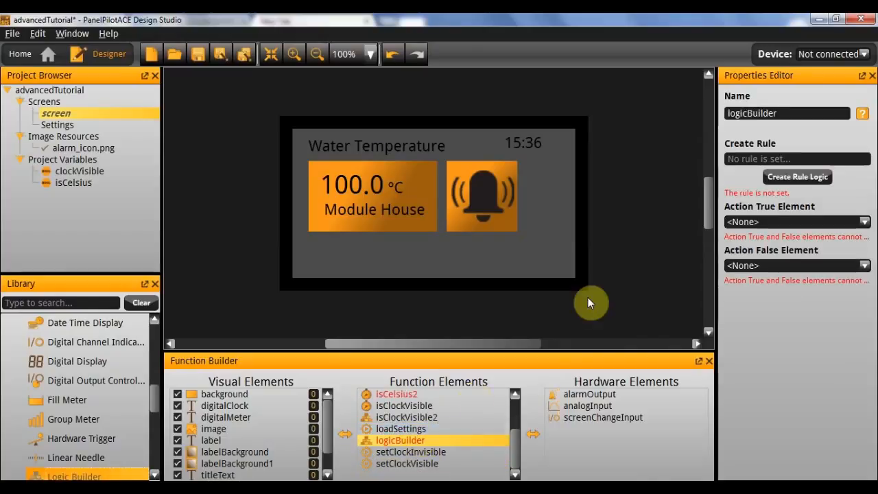
{"action": "double_click", "coordinate": [793, 110]}
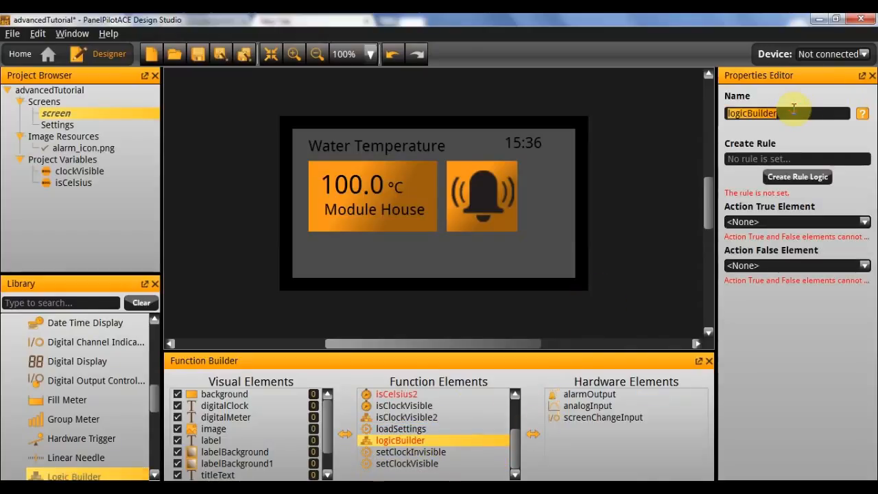
{"action": "type", "text": "isCelsiu"}
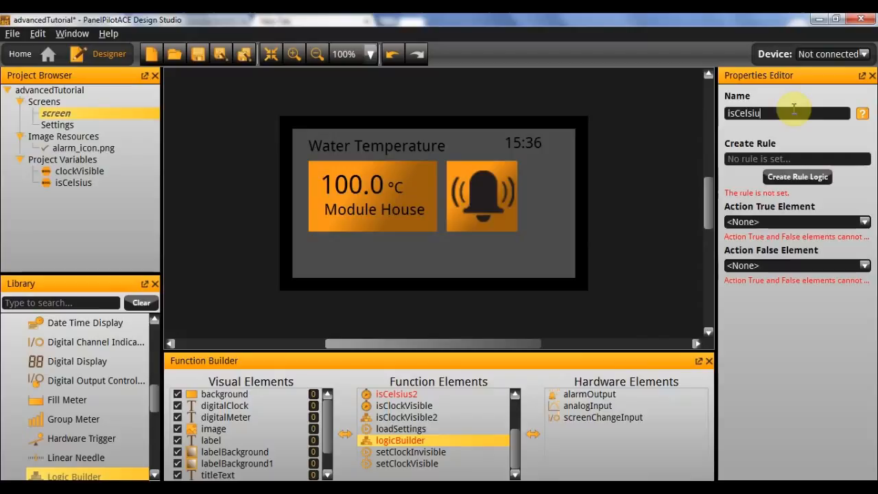
{"action": "type", "text": "s3"}
{"action": "key", "text": "Return"}
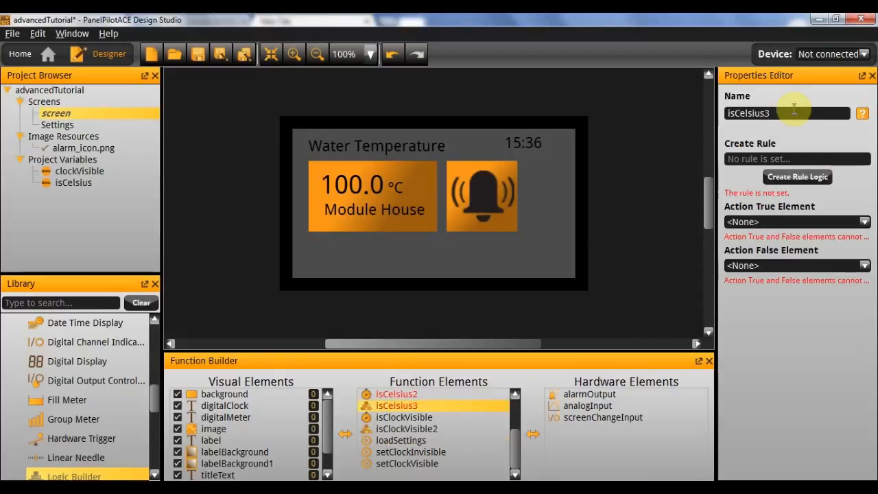
Create the rule isCelsius == true for the isCelsius3 logic builder.
{"action": "left_click", "coordinate": [789, 177]}
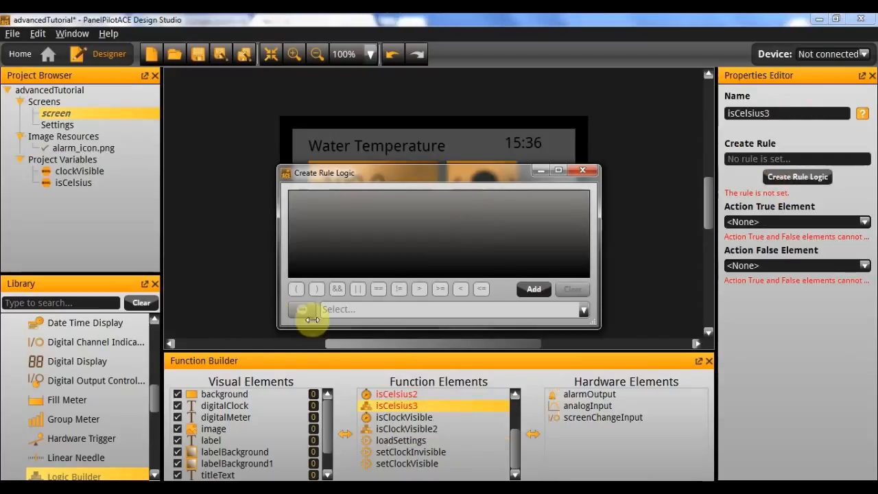
{"action": "left_click", "coordinate": [545, 287]}
{"action": "left_click", "coordinate": [300, 204]}
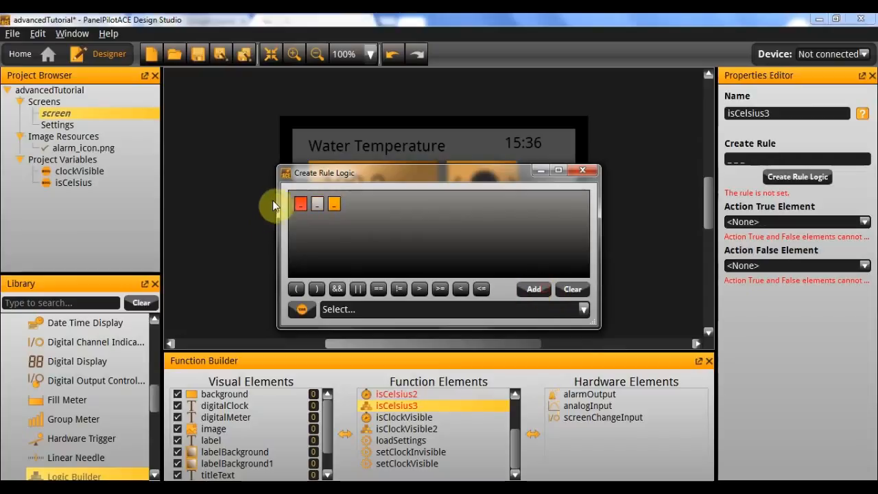
{"action": "left_click", "coordinate": [340, 309]}
{"action": "left_click", "coordinate": [371, 349]}
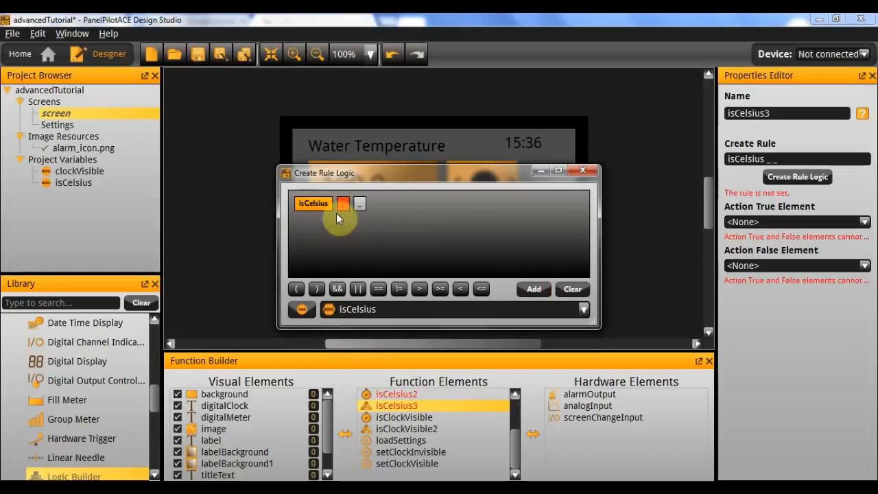
{"action": "left_click", "coordinate": [379, 289]}
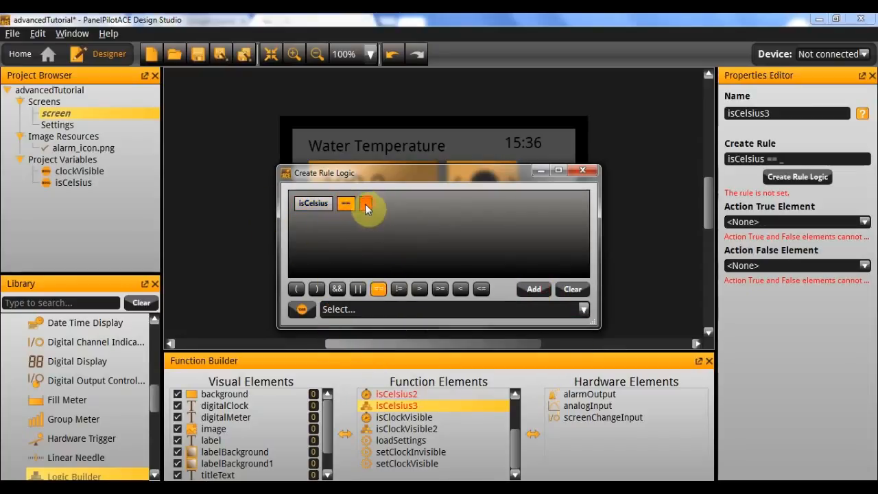
{"action": "left_click", "coordinate": [302, 309]}
{"action": "left_click", "coordinate": [364, 368]}
{"action": "left_click", "coordinate": [344, 312]}
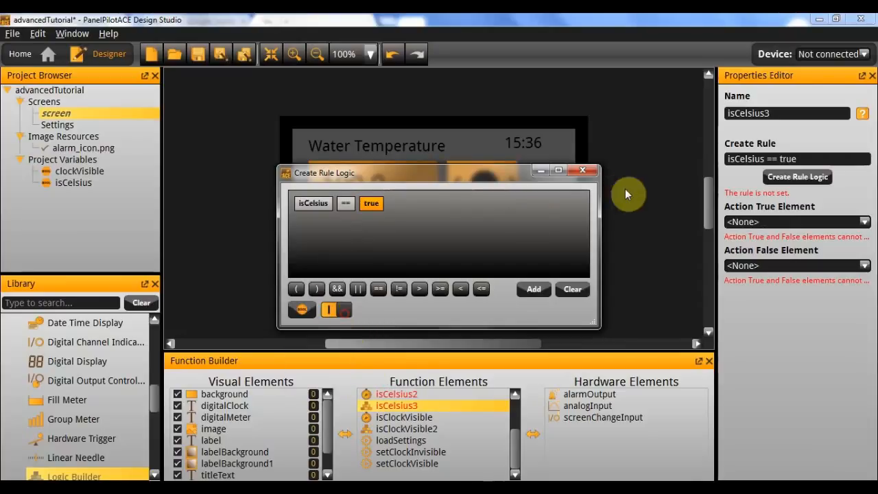
{"action": "left_click", "coordinate": [597, 170]}
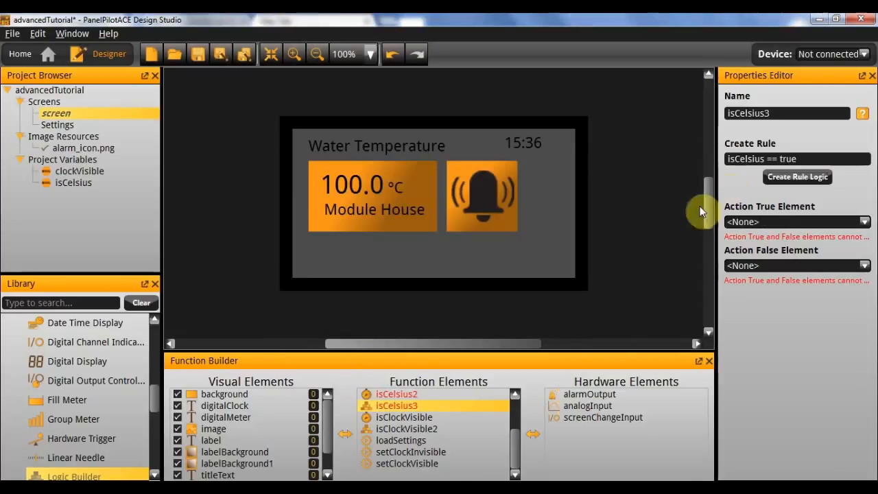
Set the action element of the isCelsius2 timer to the isCelsius3 logic builder.
{"action": "scroll", "coordinate": [444, 413], "scroll_direction": "up", "scroll_amount": 1}
{"action": "left_click", "coordinate": [445, 418]}
{"action": "left_click", "coordinate": [800, 248]}
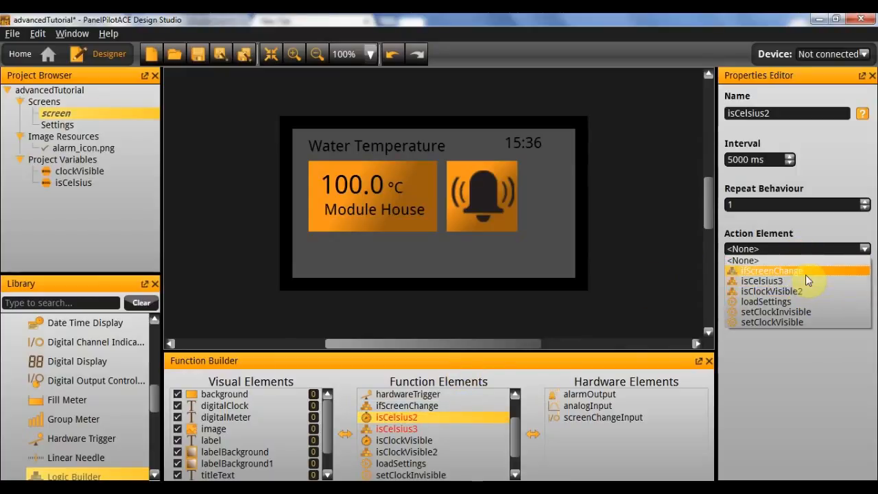
{"action": "left_click", "coordinate": [804, 281]}
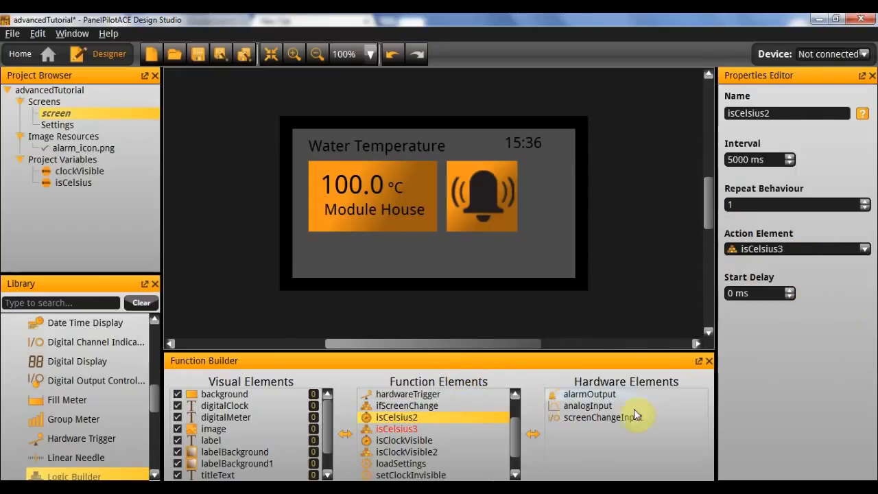
{"action": "left_click", "coordinate": [444, 427]}
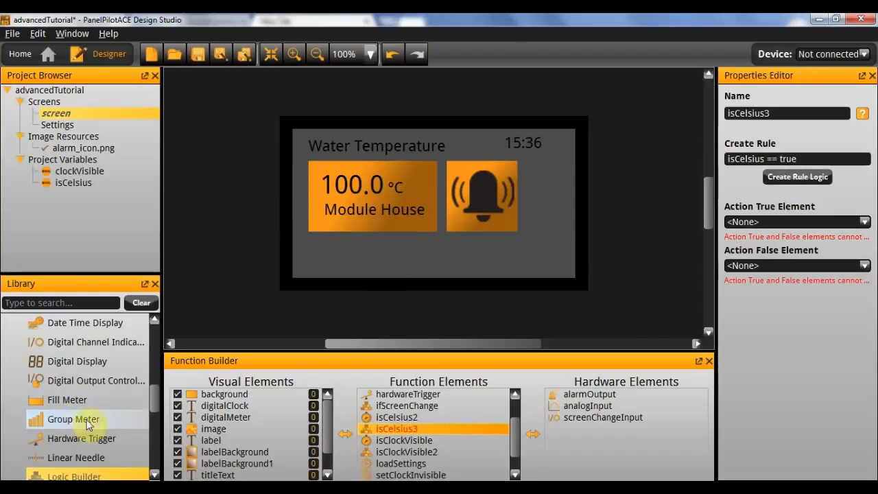
{"action": "scroll", "coordinate": [110, 415], "scroll_direction": "up", "scroll_amount": 3}
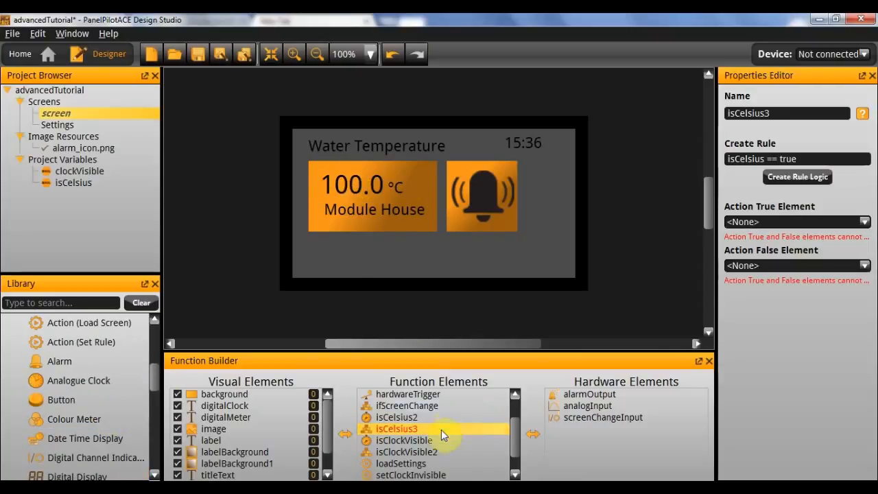
{"action": "scroll", "coordinate": [441, 432], "scroll_direction": "up", "scroll_amount": 1}
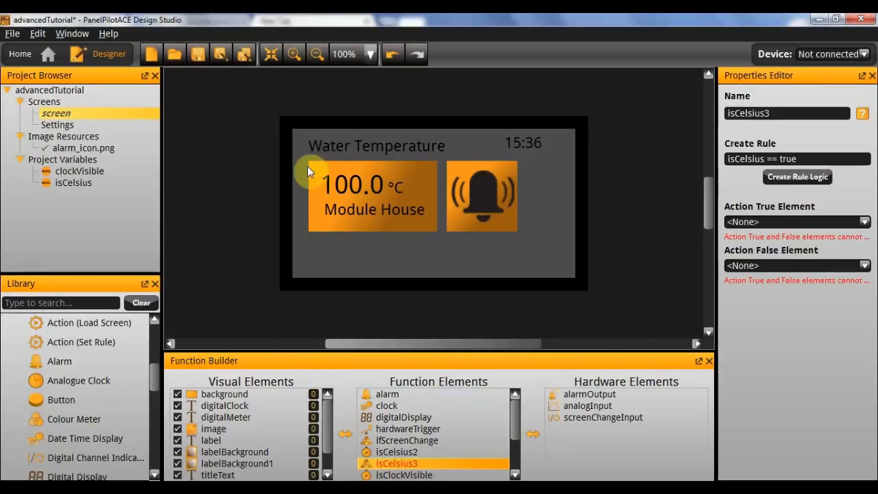
Duplicate the digitalMeter text box and place the copy just below the temperature panel, at about X 58 px, Y 182 px.
{"action": "left_click", "coordinate": [344, 185]}
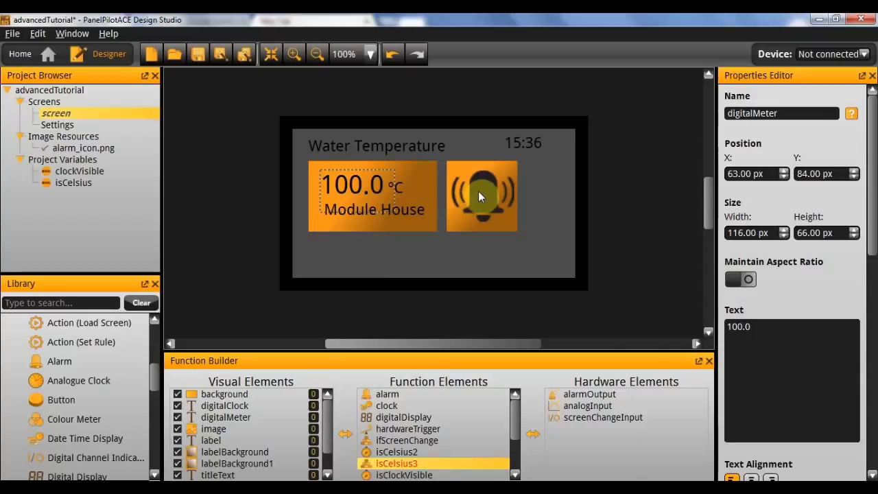
{"action": "key", "text": "ctrl+v"}
{"action": "left_click_drag", "start_coordinate": [446, 203], "coordinate": [353, 251]}
Rename the original meter text box digitalMeterCelsius and its copy digitalMeterFahrenheit.
{"action": "left_click", "coordinate": [354, 187]}
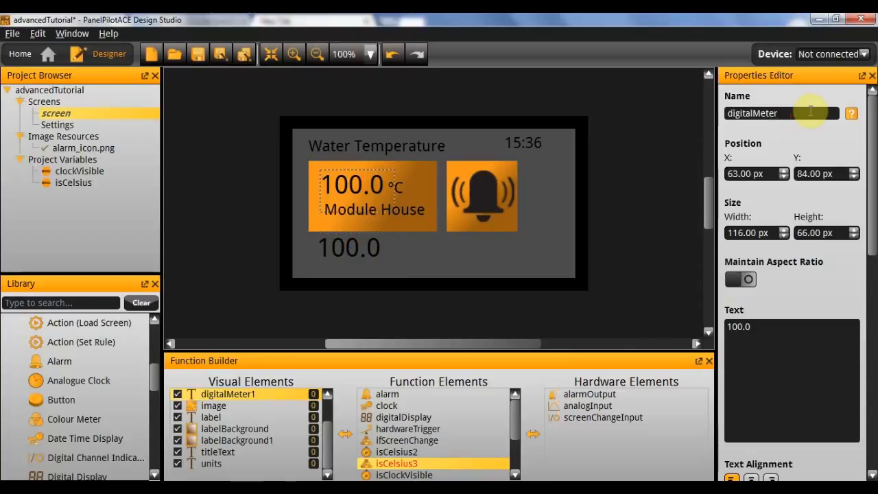
{"action": "key", "text": "Return"}
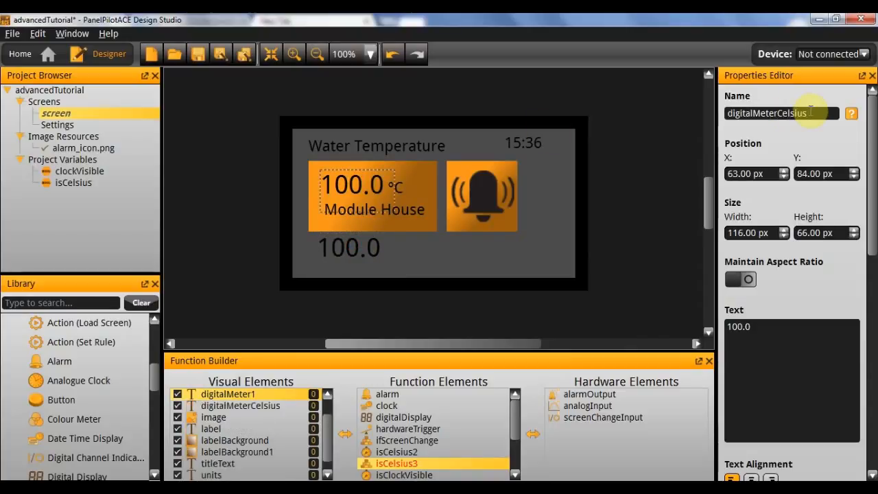
{"action": "left_click", "coordinate": [399, 190]}
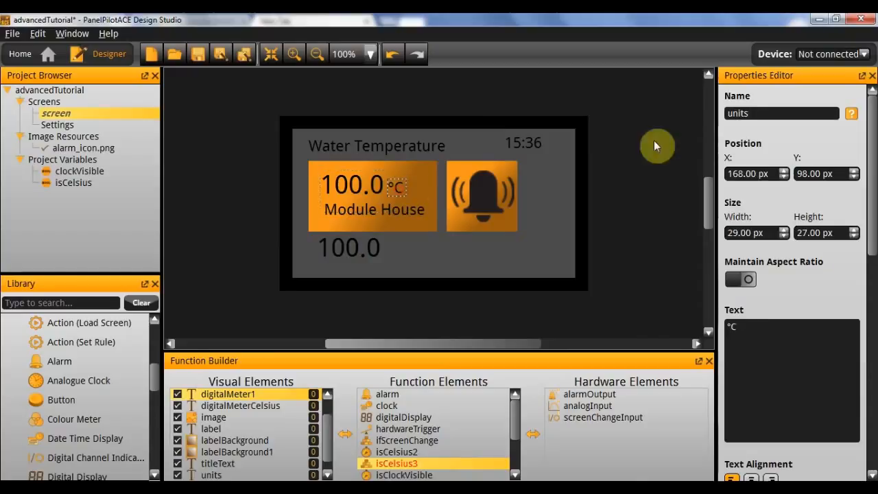
{"action": "left_click", "coordinate": [357, 257]}
{"action": "left_click", "coordinate": [809, 113]}
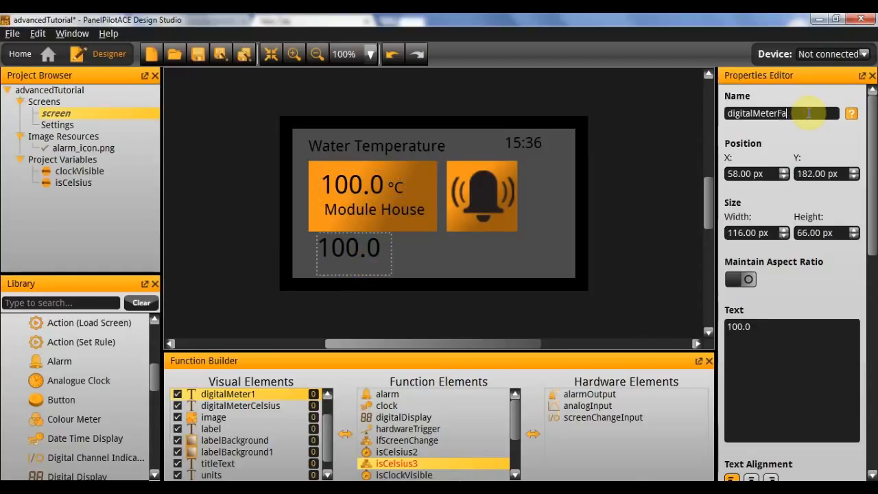
{"action": "type", "text": "Fahrenheit"}
{"action": "key", "text": "Return"}
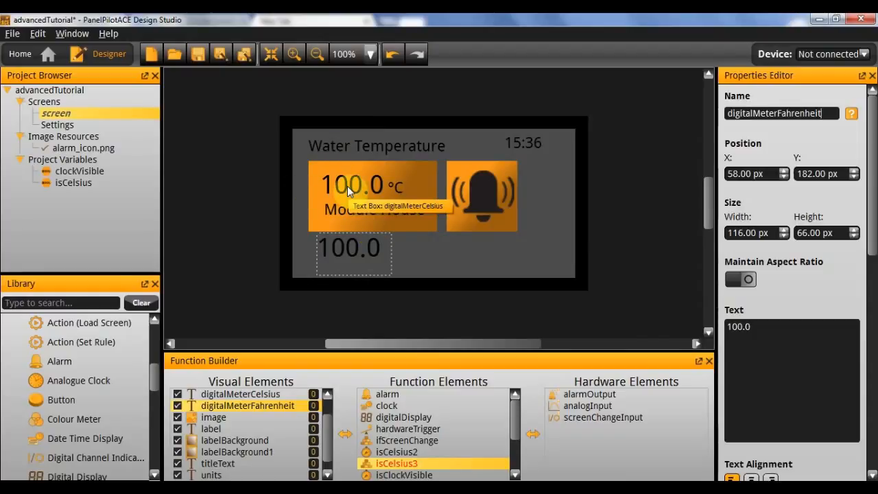
Set the text of digitalMeterFahrenheit to 212.0.
{"action": "left_click", "coordinate": [331, 209]}
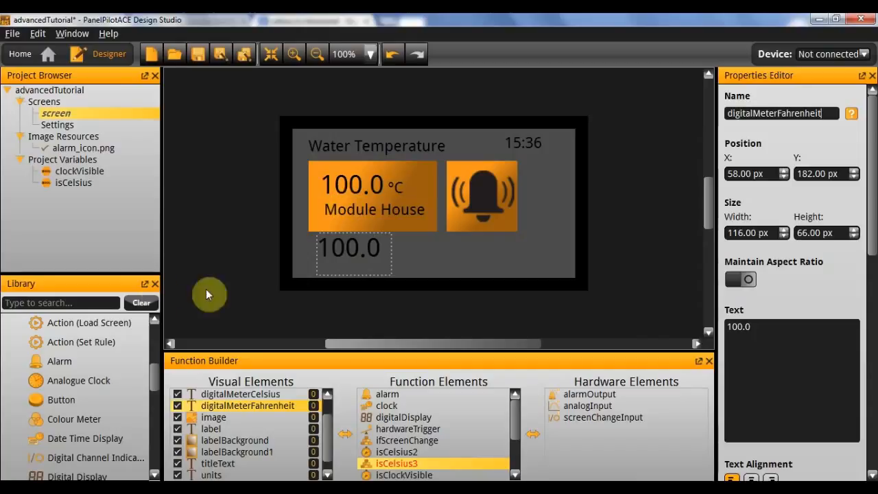
{"action": "left_click", "coordinate": [761, 334]}
{"action": "key", "text": "ctrl+a"}
{"action": "type", "text": "2"}
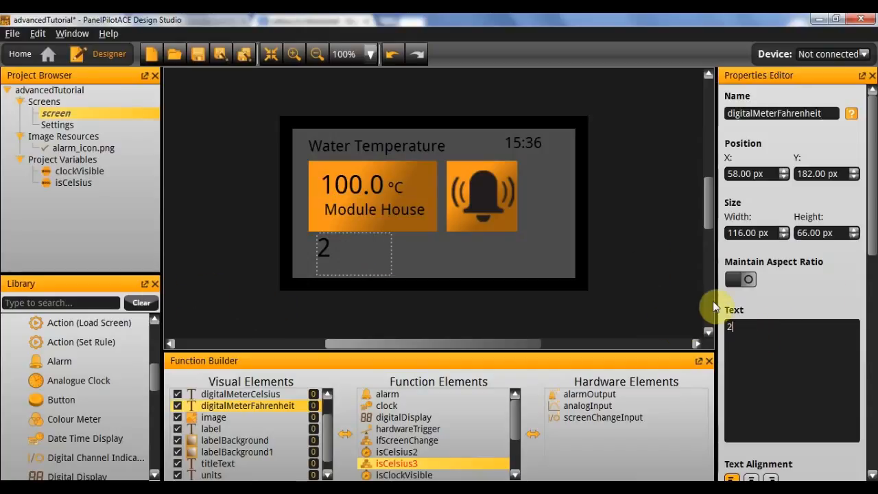
{"action": "type", "text": "12.0"}
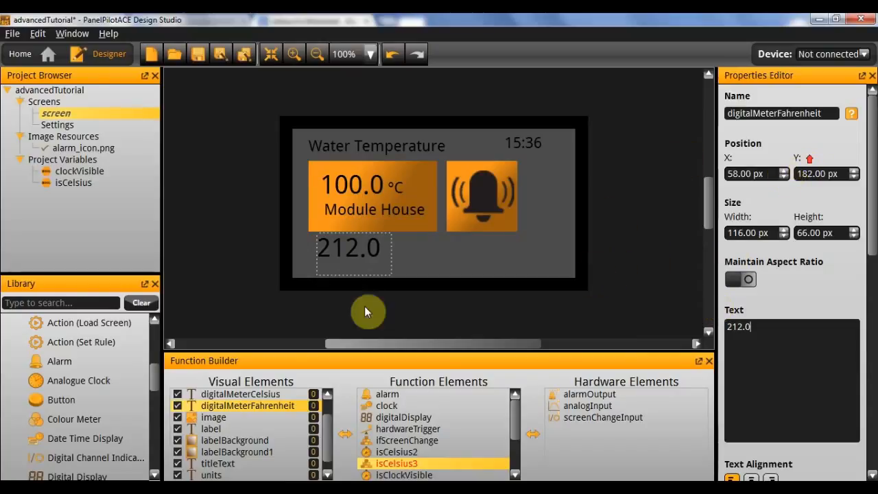
{"action": "left_click", "coordinate": [433, 265]}
Position digitalMeterFahrenheit exactly over digitalMeterCelsius at X 63 px, Y 84 px.
{"action": "left_click", "coordinate": [352, 186]}
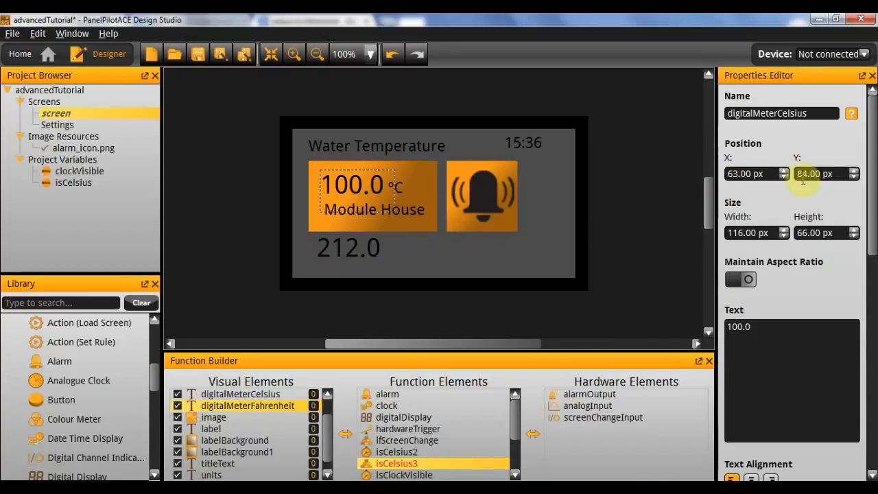
{"action": "left_click", "coordinate": [346, 242]}
{"action": "left_click", "coordinate": [747, 175]}
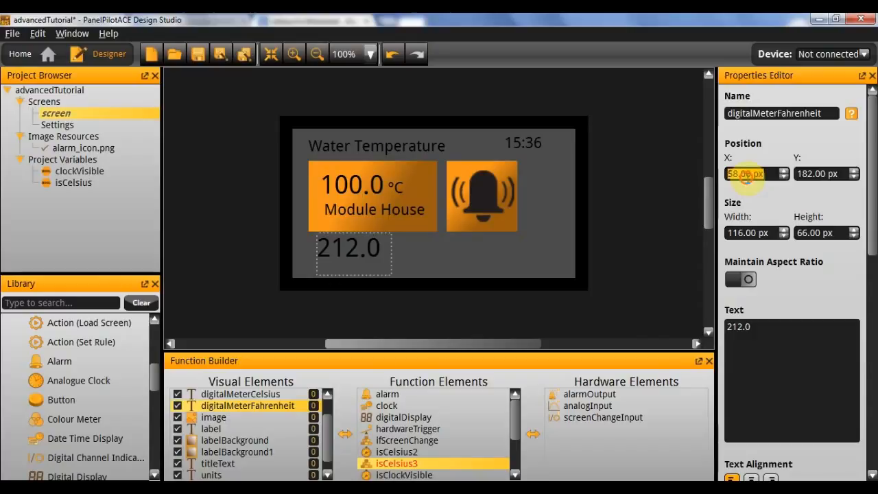
{"action": "type", "text": "63"}
{"action": "key", "text": "Tab"}
{"action": "type", "text": "84"}
{"action": "left_click", "coordinate": [764, 232]}
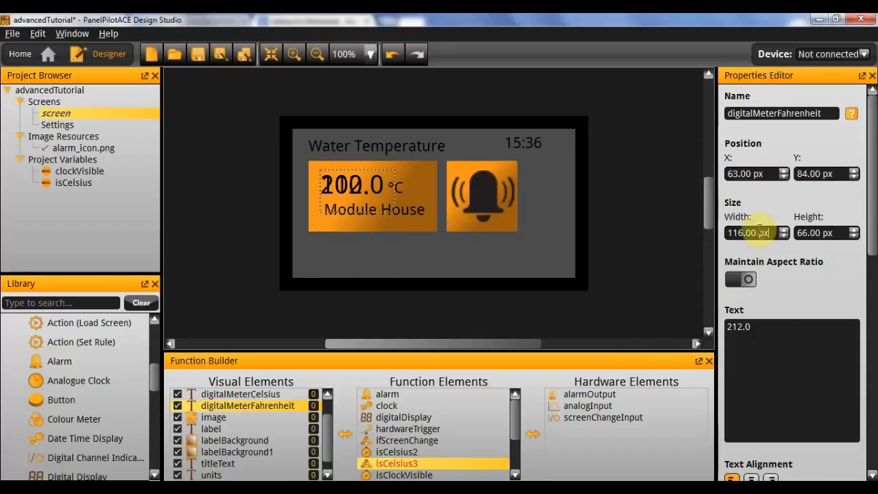
Switch off the Visible property of digitalMeterFahrenheit.
{"action": "scroll", "coordinate": [779, 265], "scroll_direction": "down", "scroll_amount": 10}
{"action": "left_click", "coordinate": [746, 453]}
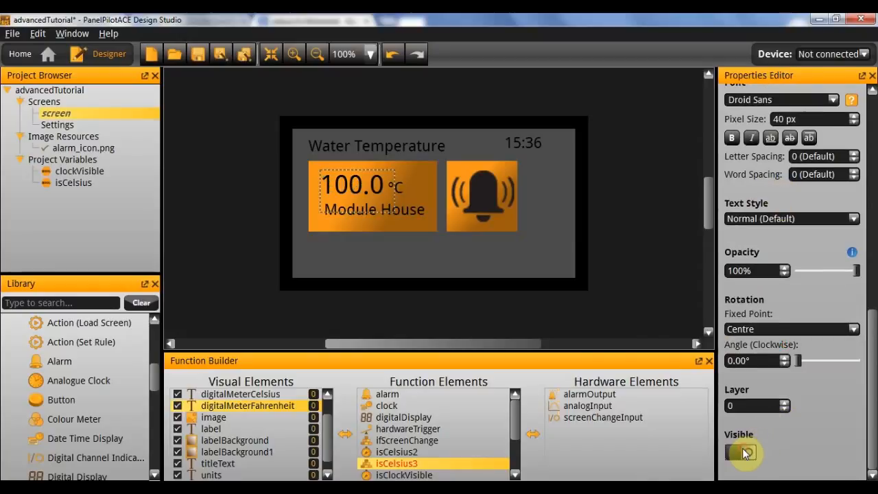
{"action": "left_click", "coordinate": [498, 305]}
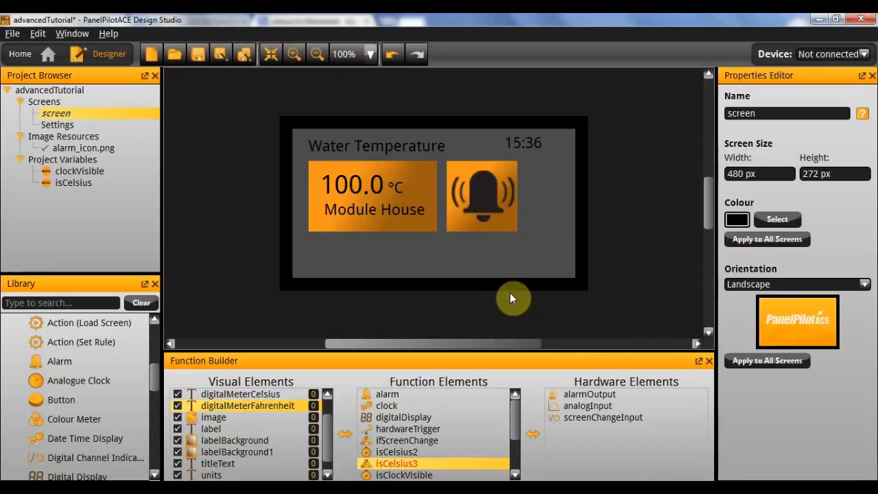
Check the existing digitalDisplay settings and add a second Digital Display to the screen's function elements.
{"action": "left_click", "coordinate": [398, 184]}
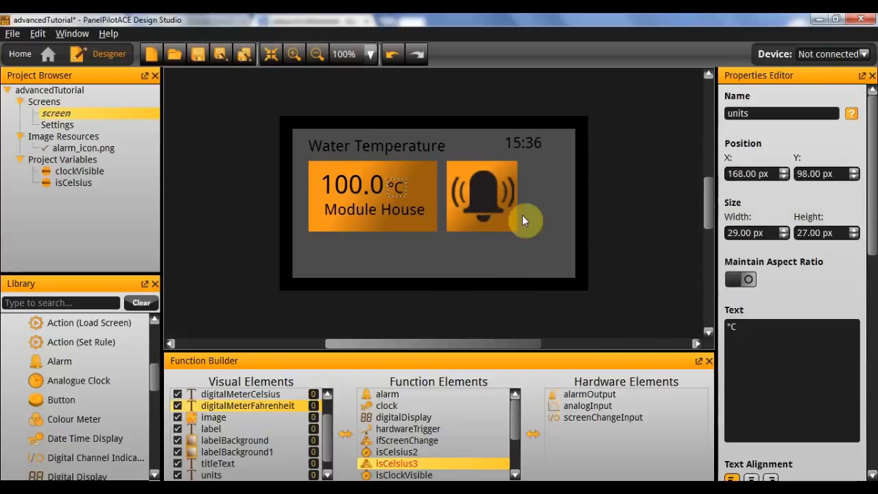
{"action": "double_click", "coordinate": [441, 463]}
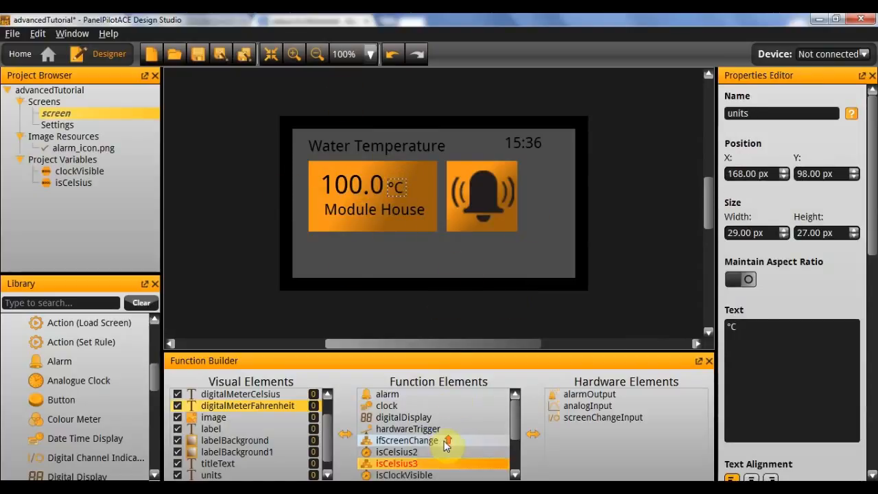
{"action": "left_click", "coordinate": [427, 417]}
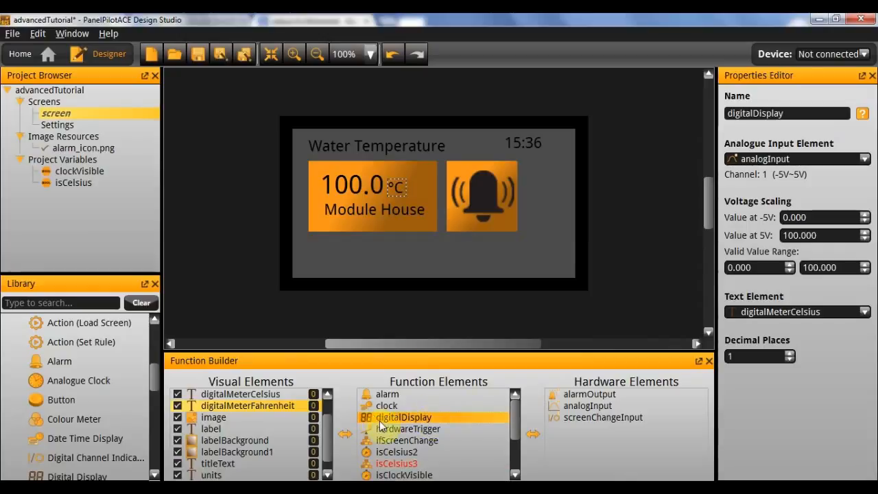
{"action": "left_click_drag", "start_coordinate": [69, 475], "coordinate": [444, 432]}
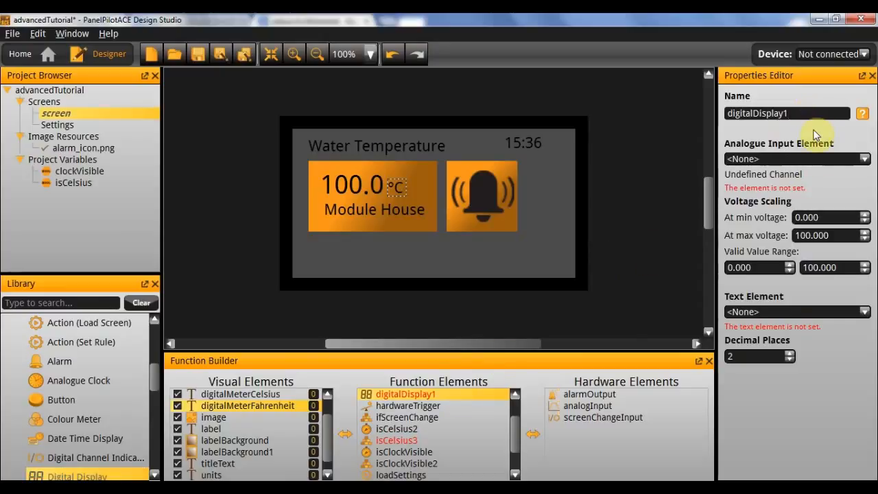
Name the new digital display digitalDisplayFahrenheit and set its analogue input element to analogInput.
{"action": "type", "text": "nheit"}
{"action": "key", "text": "Return"}
{"action": "left_click", "coordinate": [807, 158]}
{"action": "left_click", "coordinate": [795, 178]}
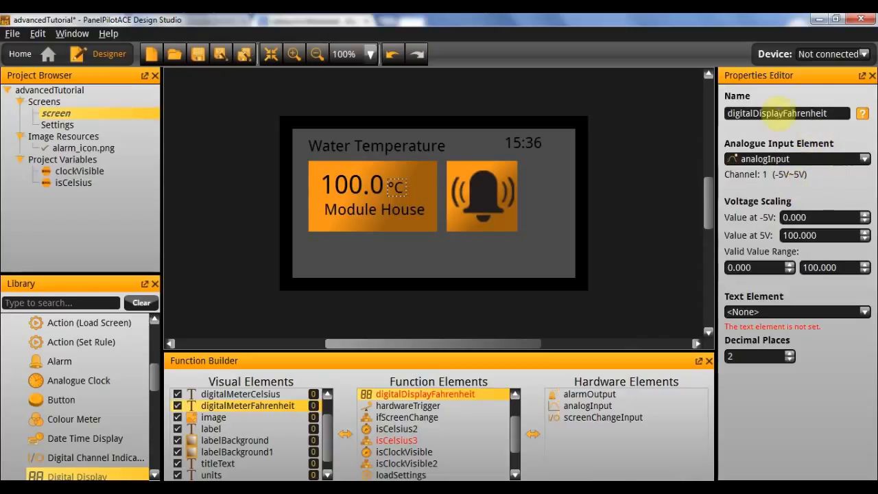
Link digitalDisplayFahrenheit to the text element digitalMeterFahrenheit and rename the original digitalDisplay as digitalDisplayCelsius.
{"action": "left_click", "coordinate": [741, 310]}
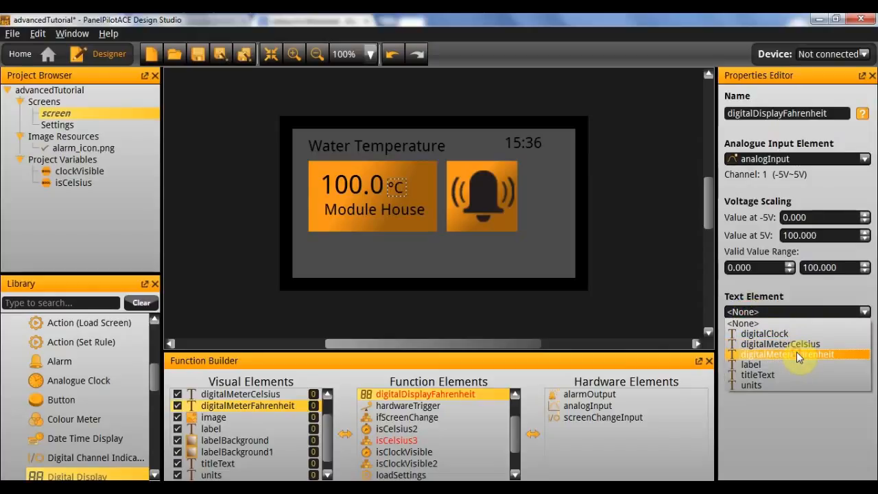
{"action": "left_click", "coordinate": [796, 354]}
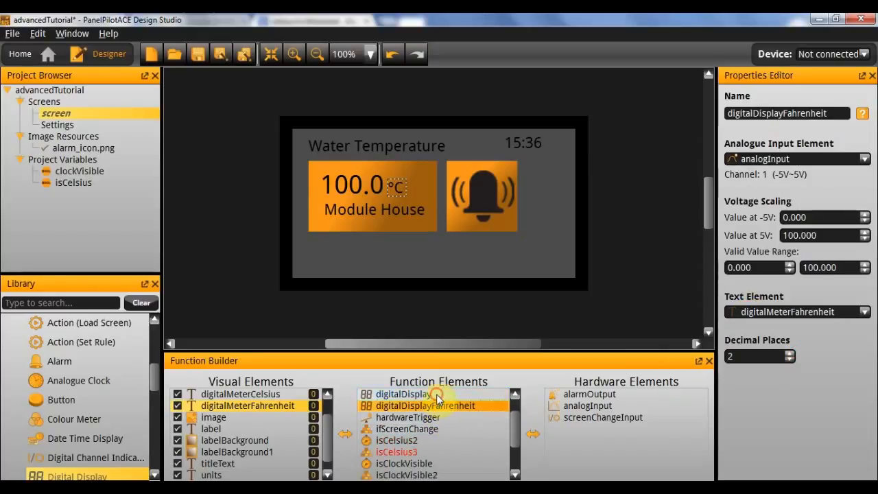
{"action": "left_click", "coordinate": [437, 395]}
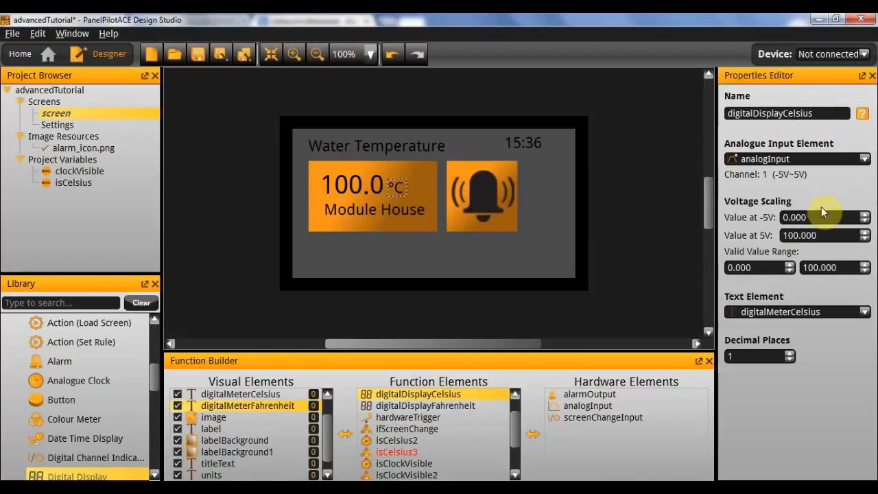
Scale digitalDisplayFahrenheit to a value of 32 at -5V and 212 at 5V.
{"action": "left_click", "coordinate": [433, 405]}
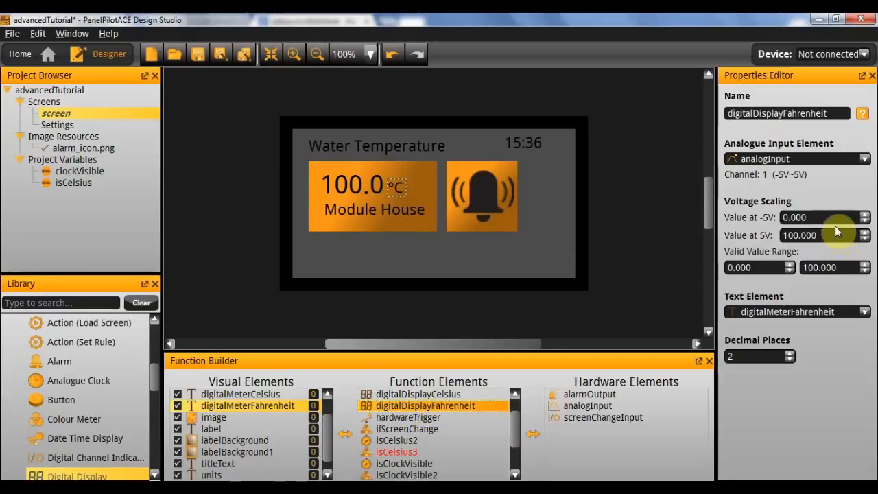
{"action": "double_click", "coordinate": [794, 216]}
{"action": "type", "text": "32"}
{"action": "key", "text": "Tab"}
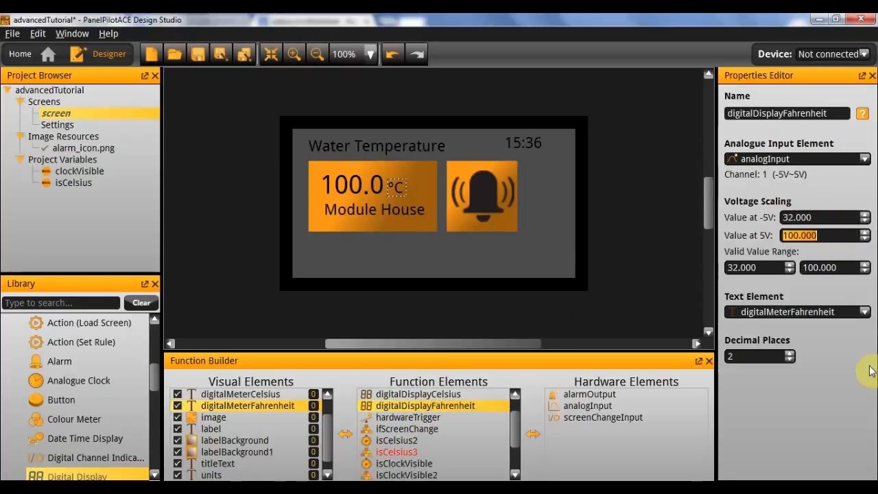
{"action": "type", "text": "212"}
{"action": "key", "text": "Return"}
Set the upper limit of digitalDisplayFahrenheit's valid value range to 212.
{"action": "double_click", "coordinate": [827, 268]}
{"action": "type", "text": "99"}
{"action": "key", "text": "Return"}
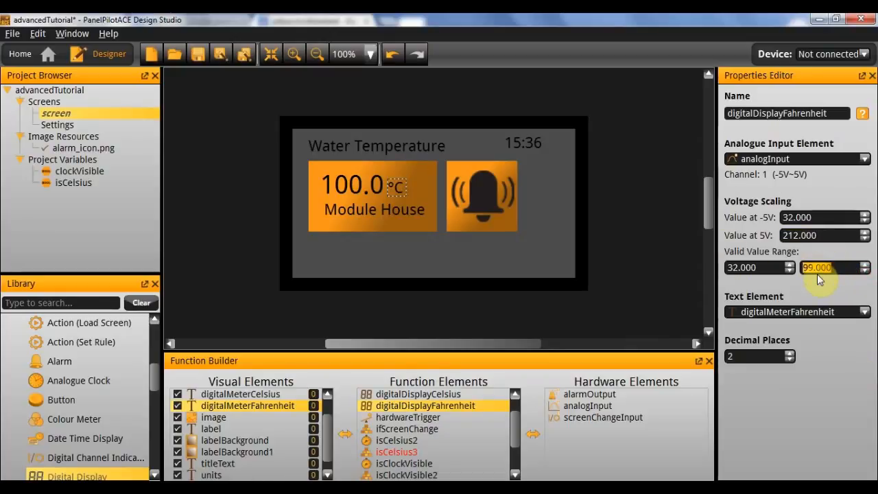
{"action": "type", "text": "212"}
{"action": "key", "text": "Return"}
Add two Change Properties actions to the function elements and name one of them setCelsius.
{"action": "left_click", "coordinate": [445, 454]}
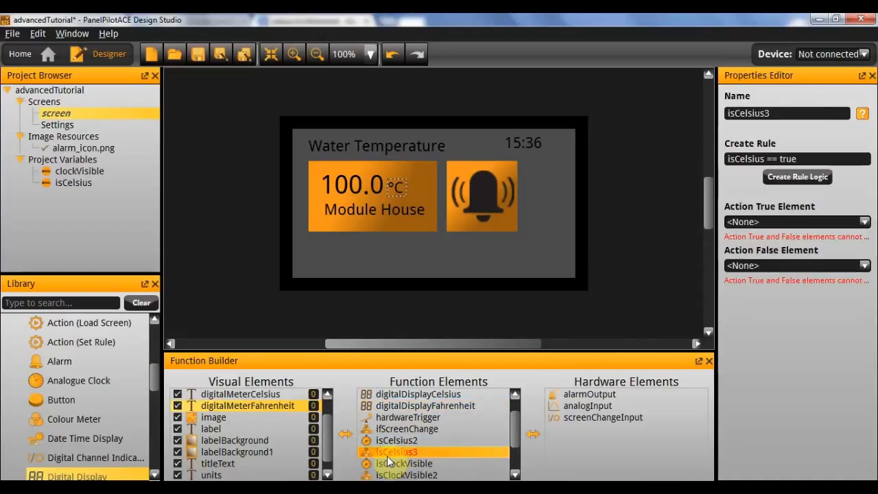
{"action": "scroll", "coordinate": [80, 411], "scroll_direction": "up", "scroll_amount": 5}
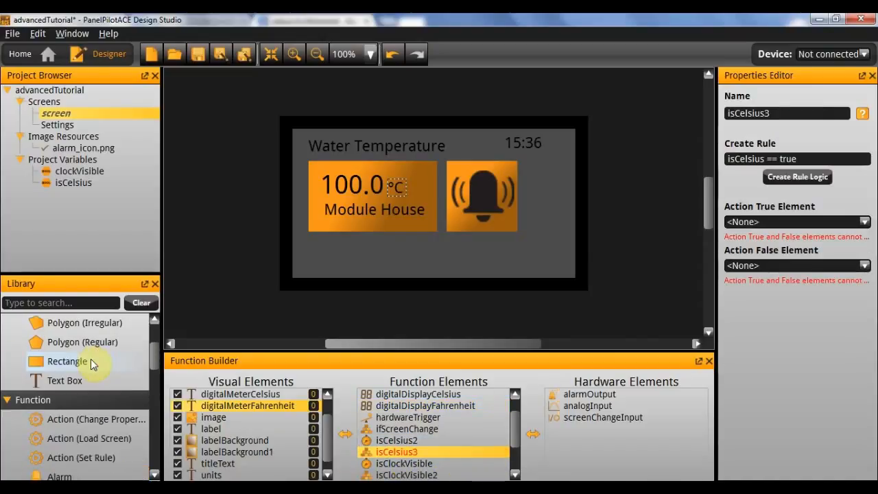
{"action": "scroll", "coordinate": [90, 359], "scroll_direction": "down", "scroll_amount": 1}
{"action": "double_click", "coordinate": [103, 401]}
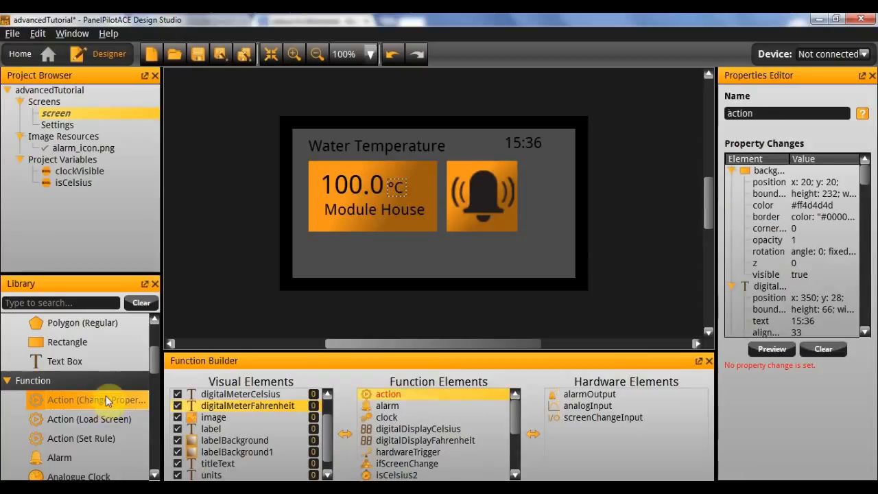
{"action": "double_click", "coordinate": [782, 113]}
{"action": "type", "text": "setCelsius"}
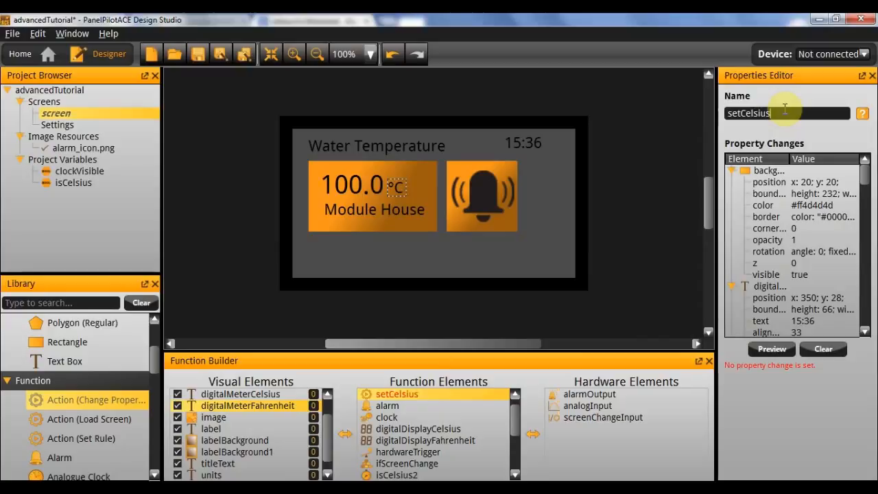
{"action": "key", "text": "Return"}
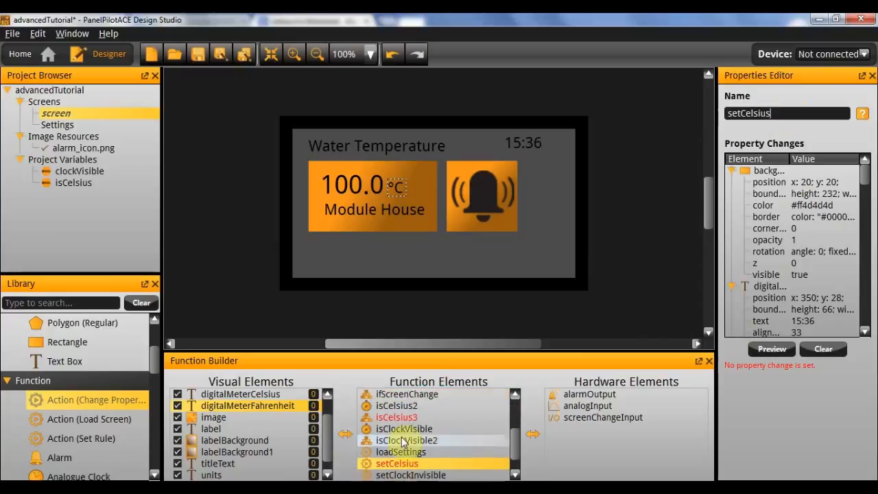
Rename the other new Change Properties action as setFahrenheit.
{"action": "scroll", "coordinate": [425, 437], "scroll_direction": "up", "scroll_amount": 3}
{"action": "left_click", "coordinate": [432, 396]}
{"action": "double_click", "coordinate": [807, 114]}
{"action": "type", "text": "setFahr"}
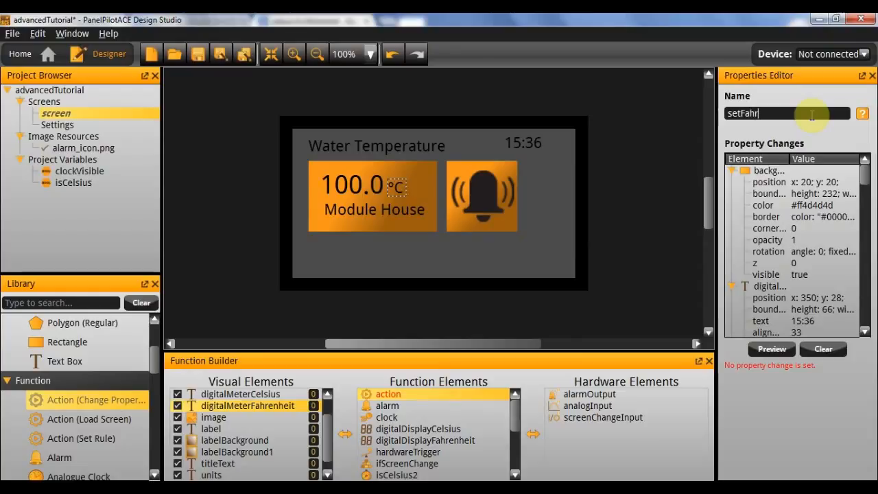
{"action": "type", "text": "enheit"}
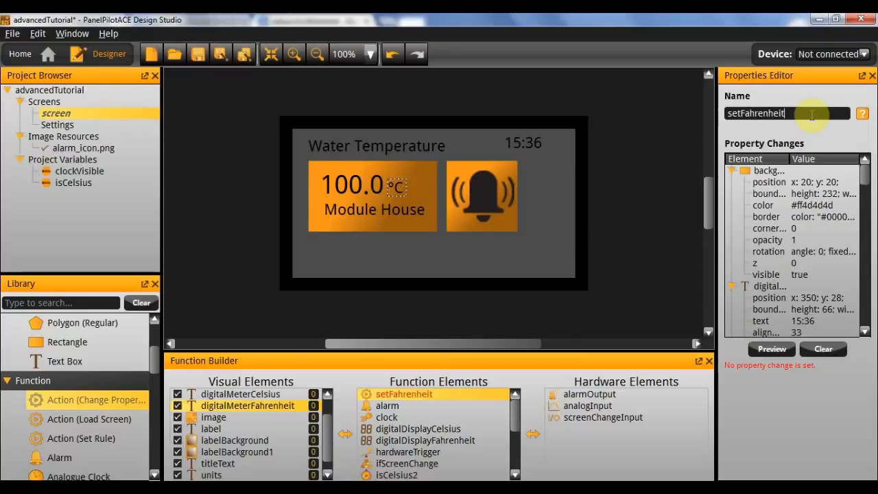
{"action": "key", "text": "Return"}
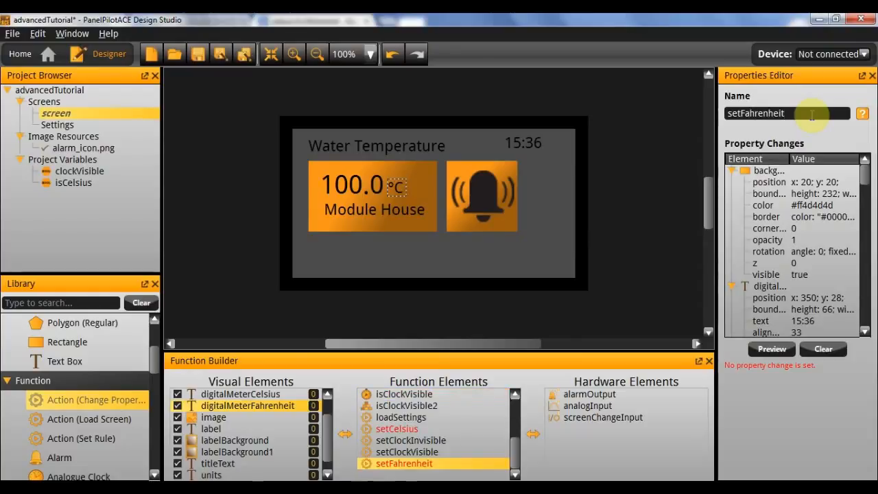
Make the setCelsius action apply Visible on to digitalMeterCelsius.
{"action": "left_click", "coordinate": [401, 428]}
{"action": "double_click", "coordinate": [780, 175]}
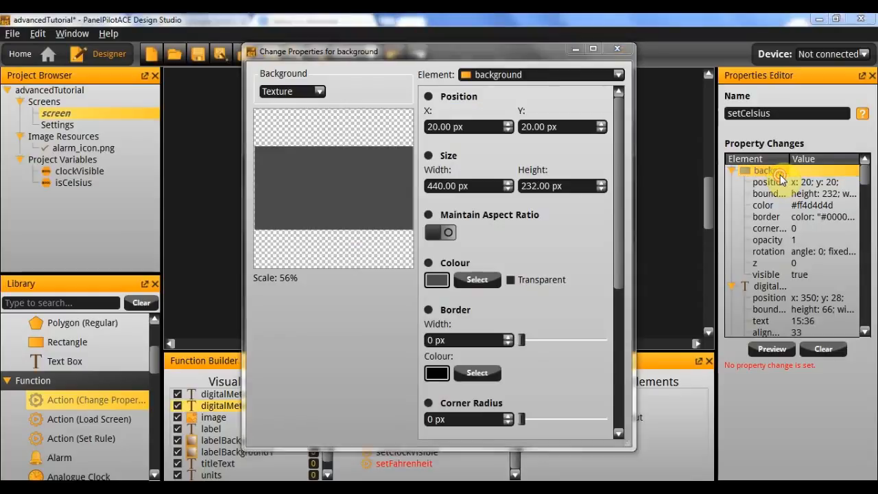
{"action": "left_click", "coordinate": [525, 74]}
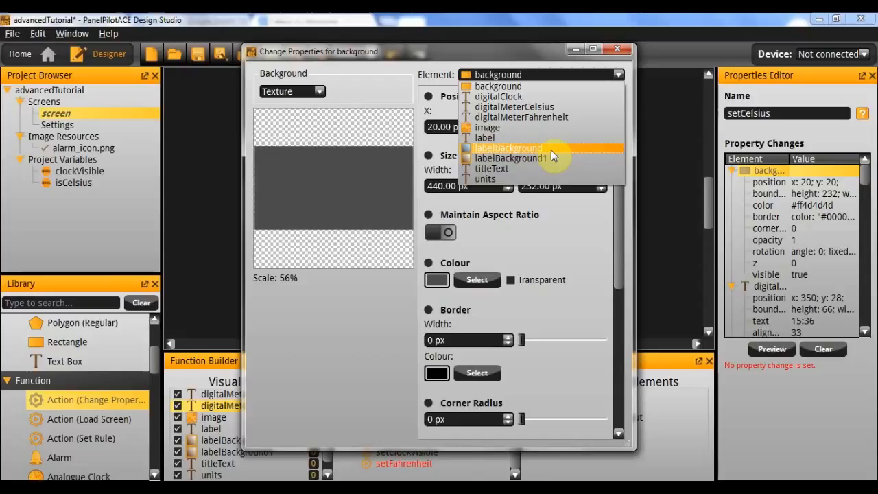
{"action": "left_click", "coordinate": [524, 109]}
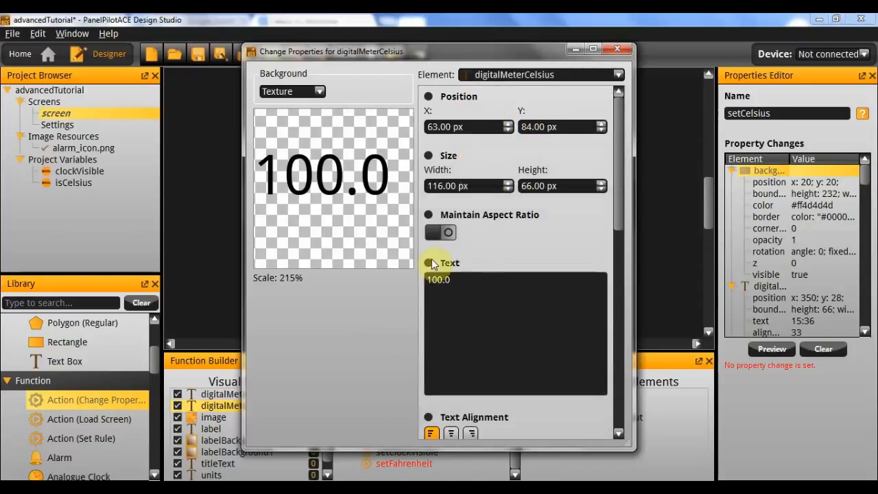
{"action": "scroll", "coordinate": [428, 260], "scroll_direction": "down", "scroll_amount": 10}
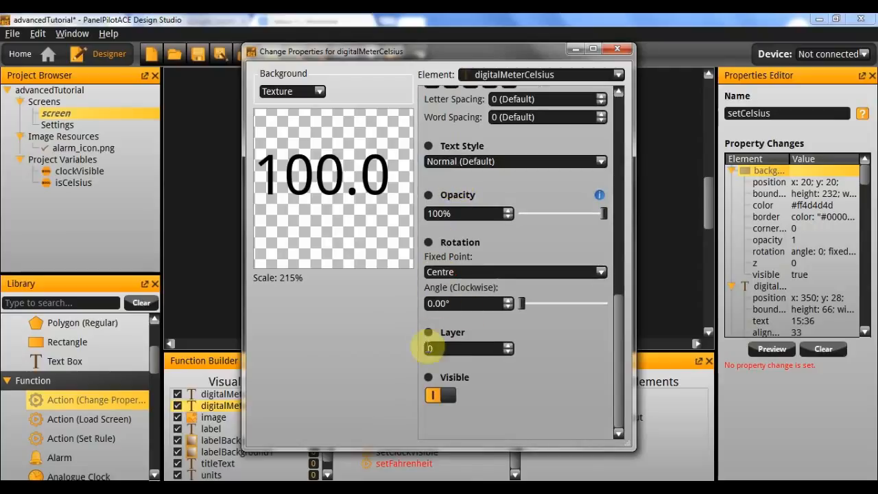
{"action": "left_click", "coordinate": [428, 377]}
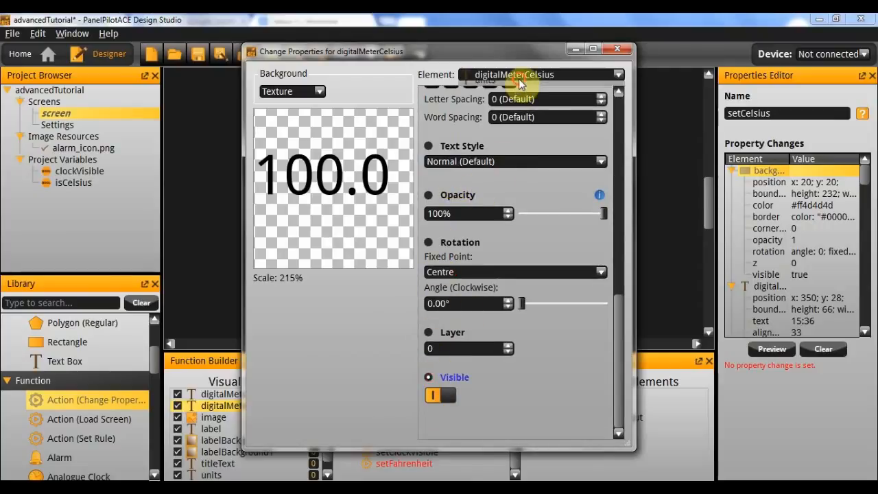
Make the setCelsius action switch Visible off for digitalMeterFahrenheit.
{"action": "left_click", "coordinate": [516, 74]}
{"action": "left_click", "coordinate": [536, 118]}
{"action": "scroll", "coordinate": [471, 233], "scroll_direction": "down", "scroll_amount": 10}
{"action": "left_click", "coordinate": [431, 395]}
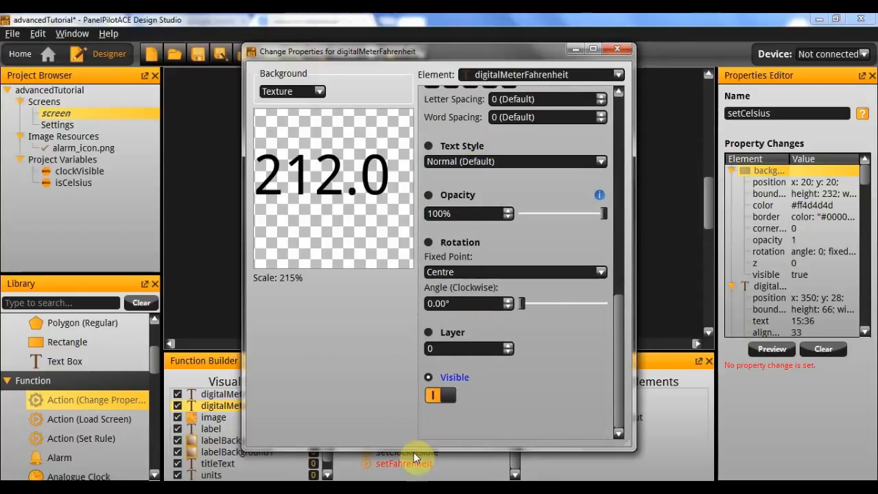
{"action": "left_click", "coordinate": [441, 397]}
Include the units text °C as a property change in setCelsius and close the property changes window.
{"action": "left_click", "coordinate": [516, 74]}
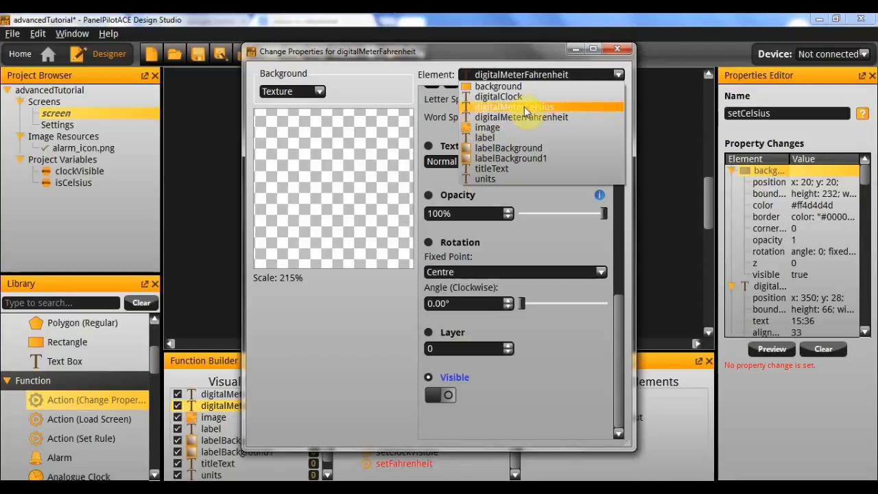
{"action": "left_click", "coordinate": [505, 177]}
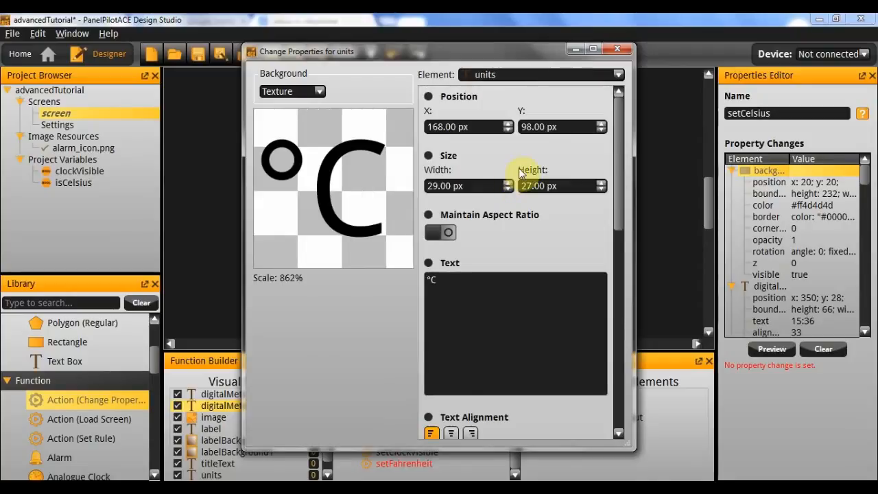
{"action": "left_click", "coordinate": [457, 280]}
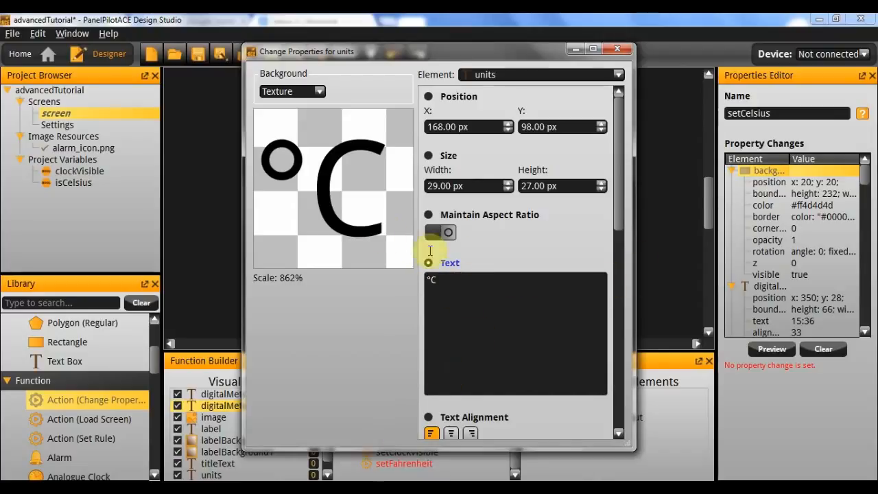
{"action": "left_click", "coordinate": [624, 48]}
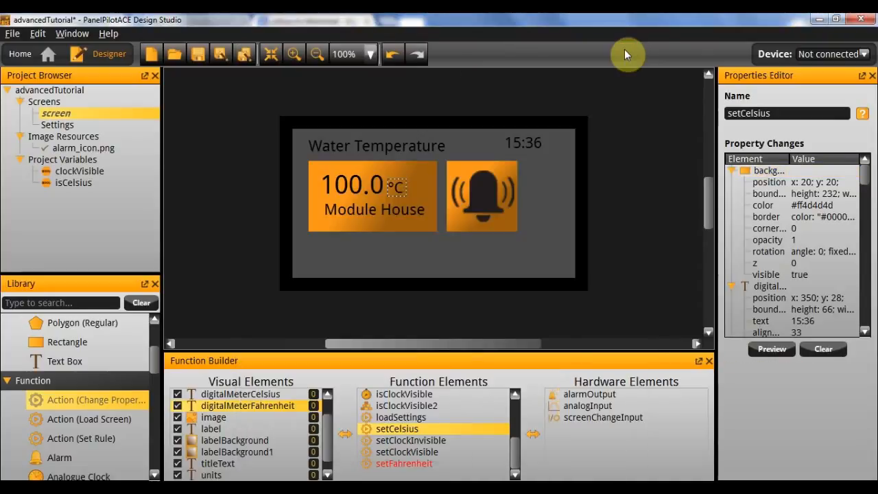
Make the setFahrenheit action switch Visible off for digitalMeterCelsius.
{"action": "left_click", "coordinate": [430, 464]}
{"action": "double_click", "coordinate": [768, 171]}
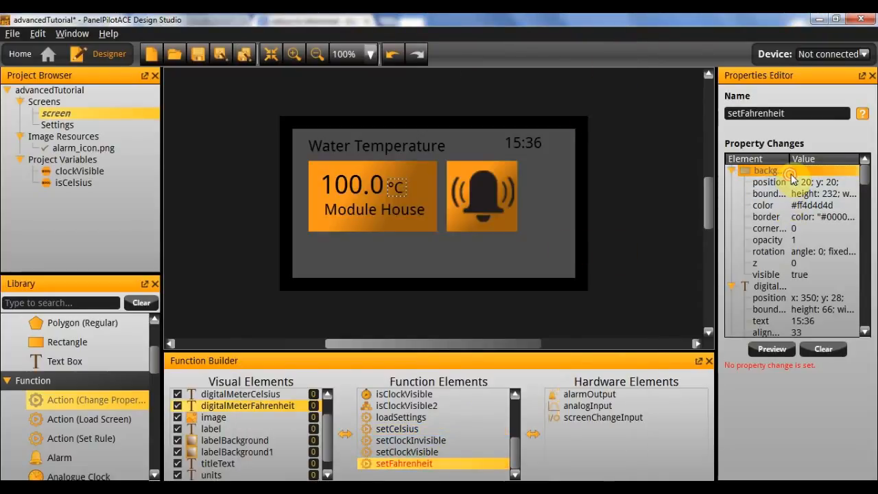
{"action": "scroll", "coordinate": [525, 203], "scroll_direction": "down", "scroll_amount": 5}
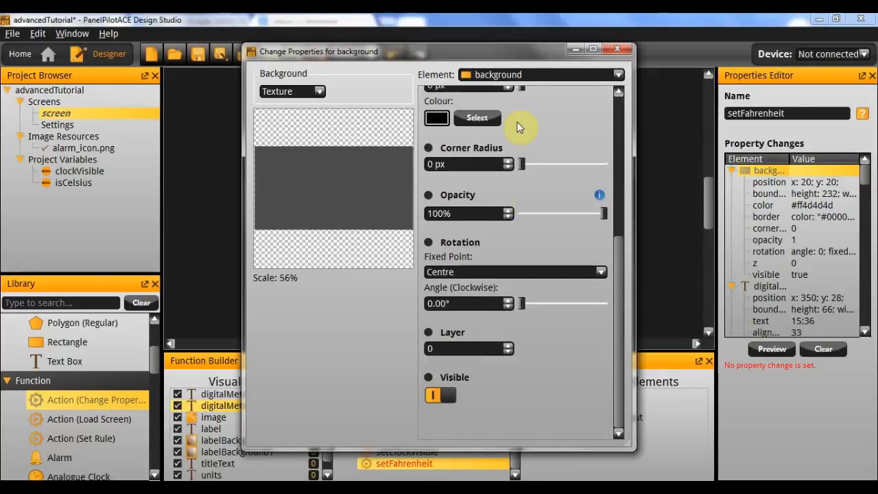
{"action": "left_click", "coordinate": [527, 74]}
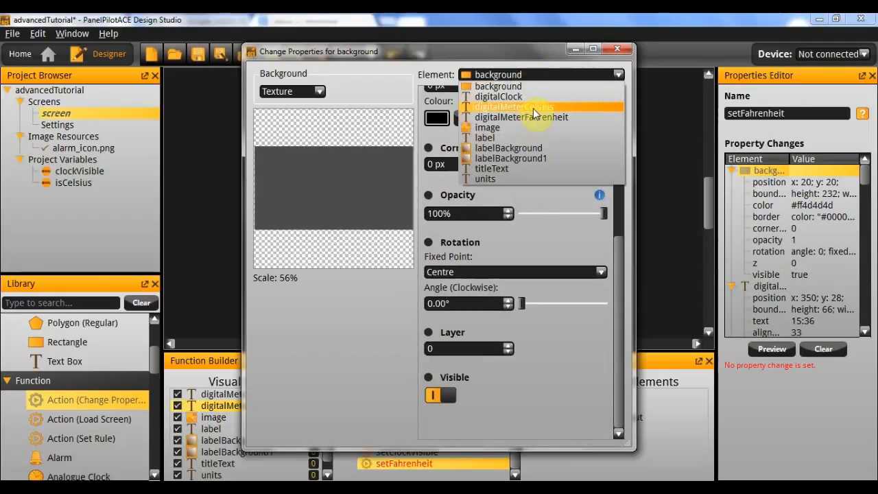
{"action": "left_click", "coordinate": [535, 110]}
{"action": "scroll", "coordinate": [476, 226], "scroll_direction": "down", "scroll_amount": 10}
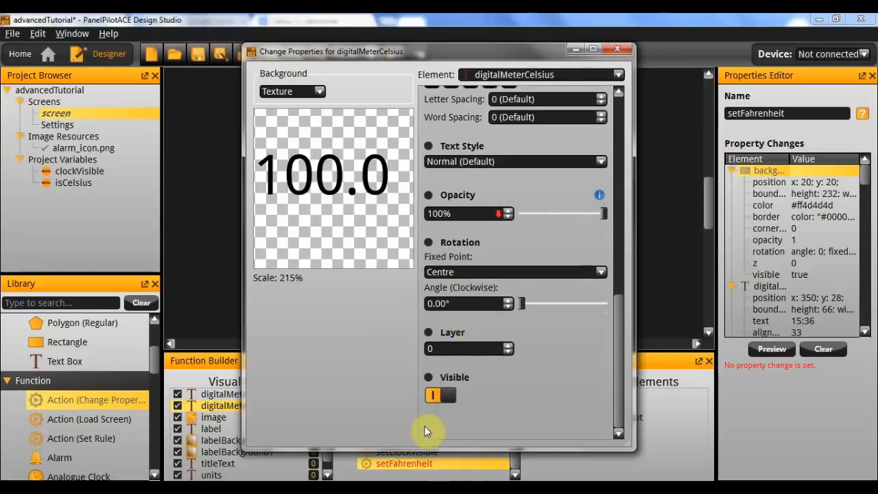
{"action": "left_click", "coordinate": [447, 396]}
Make the setFahrenheit action switch Visible on for digitalMeterFahrenheit.
{"action": "left_click", "coordinate": [550, 74]}
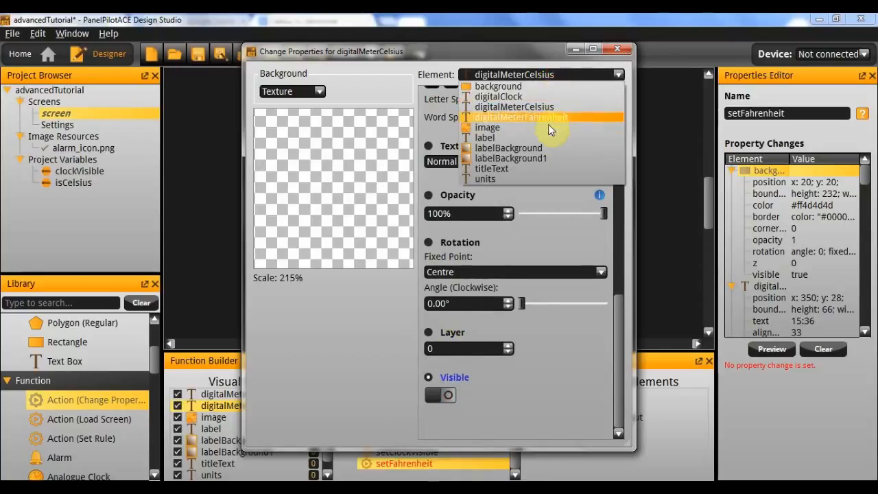
{"action": "left_click", "coordinate": [553, 118]}
{"action": "scroll", "coordinate": [473, 274], "scroll_direction": "down", "scroll_amount": 5}
{"action": "scroll", "coordinate": [458, 286], "scroll_direction": "down", "scroll_amount": 5}
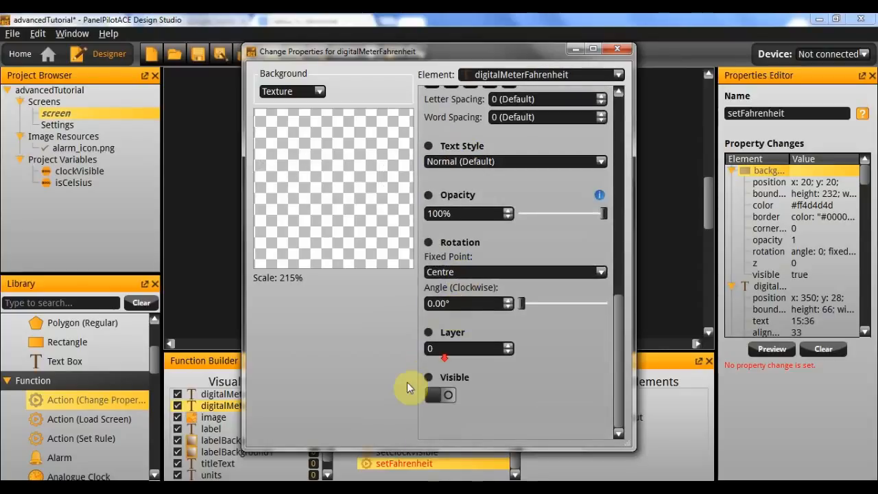
{"action": "left_click", "coordinate": [433, 396]}
Have setFahrenheit change the units text to °F and close the property changes window.
{"action": "left_click", "coordinate": [585, 74]}
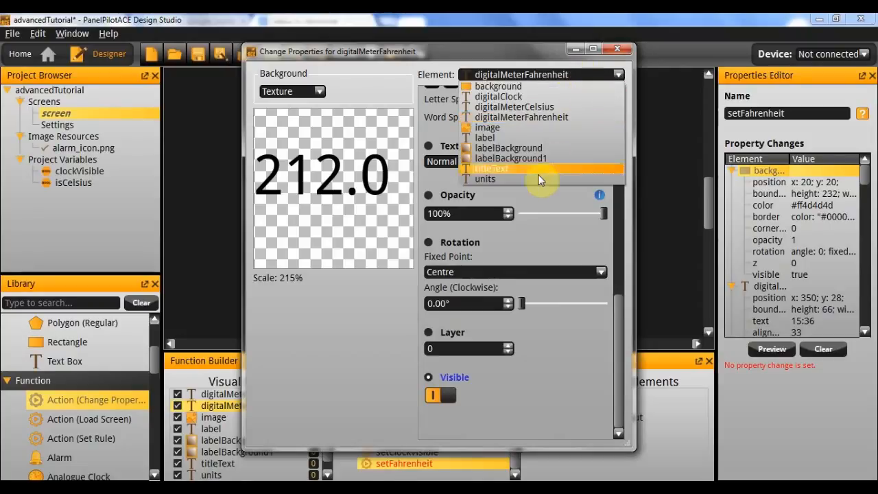
{"action": "left_click", "coordinate": [538, 175]}
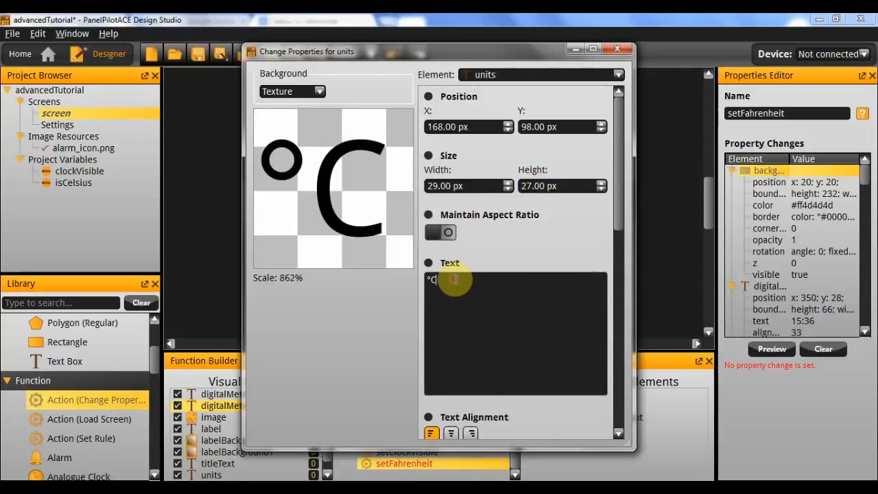
{"action": "key", "text": "BackSpace"}
{"action": "type", "text": "F"}
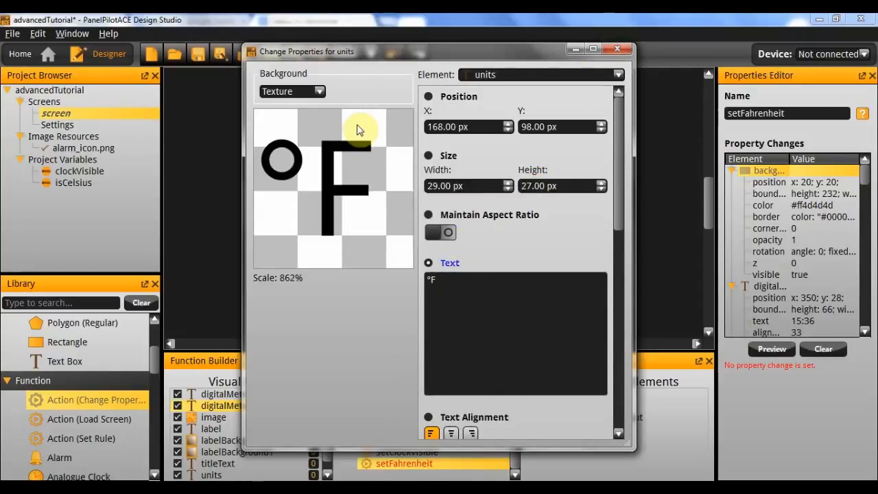
{"action": "left_click", "coordinate": [618, 48]}
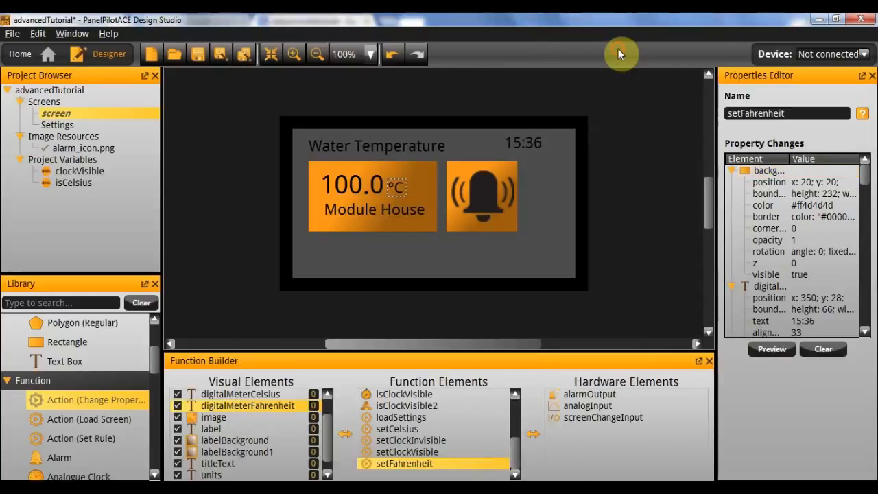
Set the isCelsius3 logic builder to trigger setCelsius when true and setFahrenheit when false.
{"action": "scroll", "coordinate": [421, 439], "scroll_direction": "up", "scroll_amount": 3}
{"action": "left_click", "coordinate": [421, 441]}
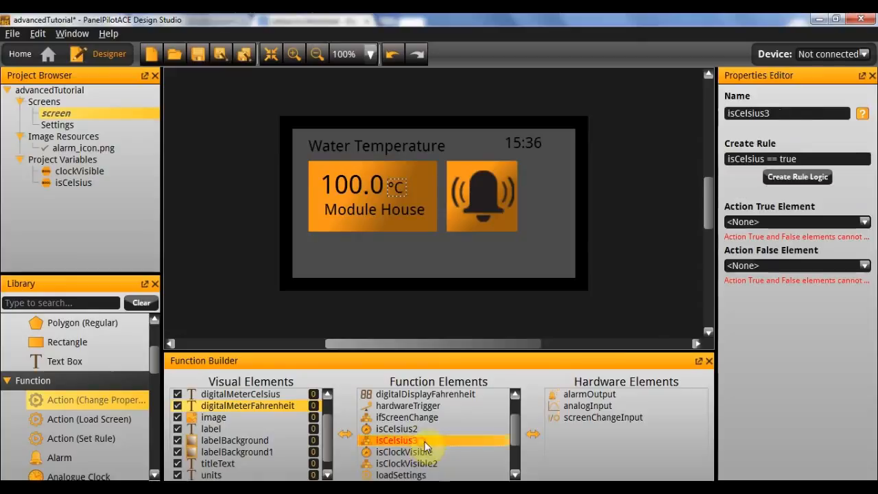
{"action": "left_click", "coordinate": [787, 221]}
{"action": "left_click", "coordinate": [783, 274]}
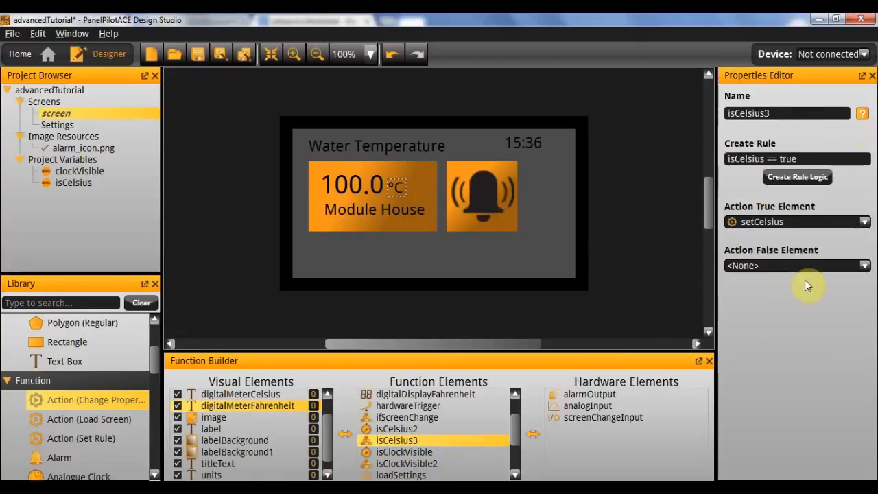
{"action": "left_click", "coordinate": [763, 267]}
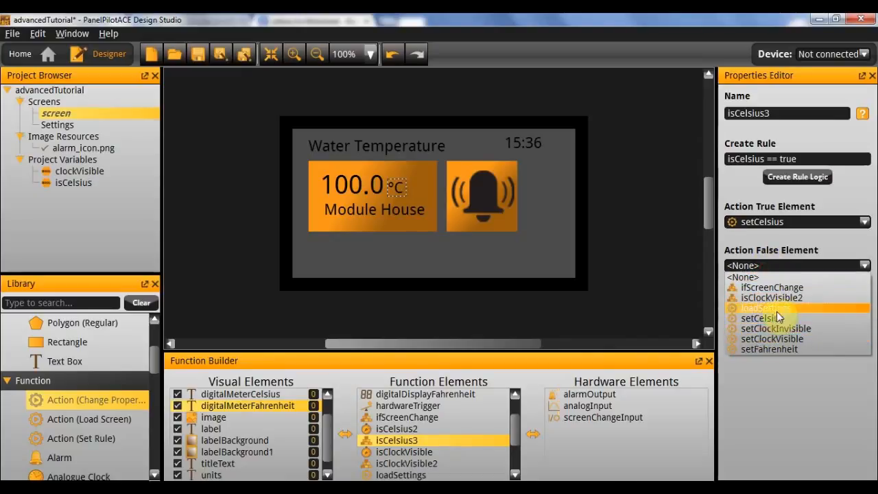
{"action": "left_click", "coordinate": [775, 350]}
{"action": "scroll", "coordinate": [432, 446], "scroll_direction": "up", "scroll_amount": 1}
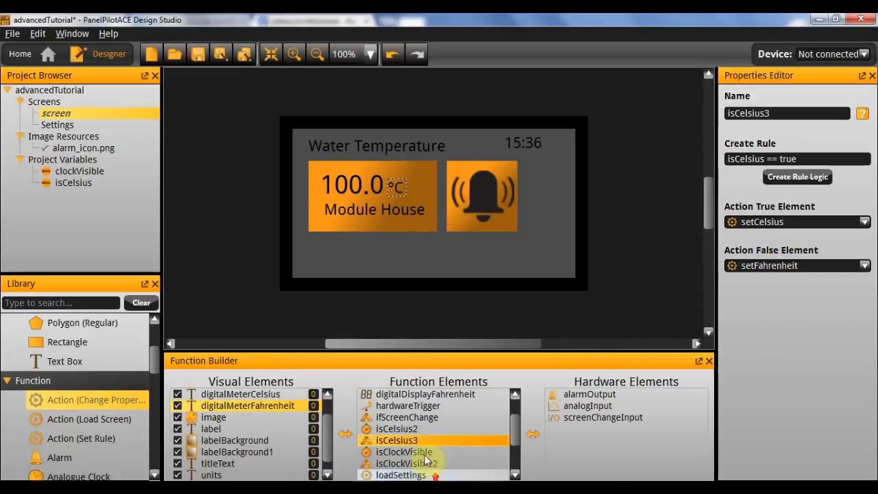
{"action": "scroll", "coordinate": [433, 441], "scroll_direction": "down", "scroll_amount": 3}
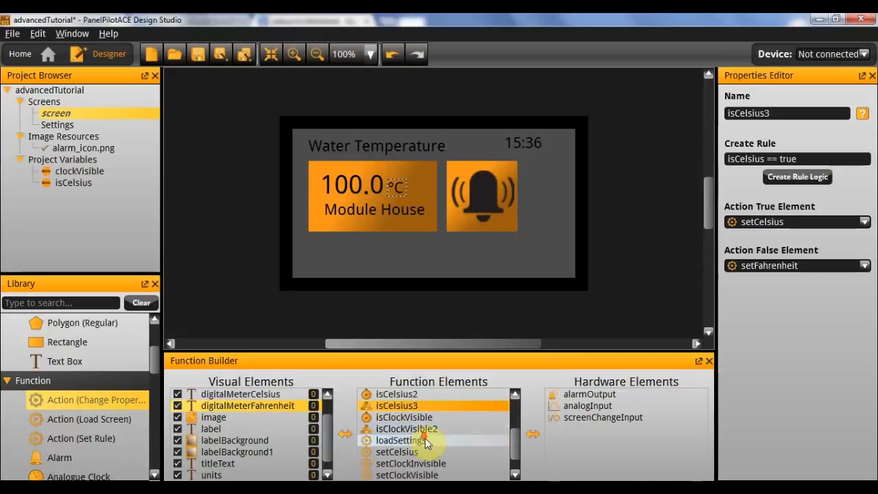
{"action": "scroll", "coordinate": [396, 429], "scroll_direction": "up", "scroll_amount": 1}
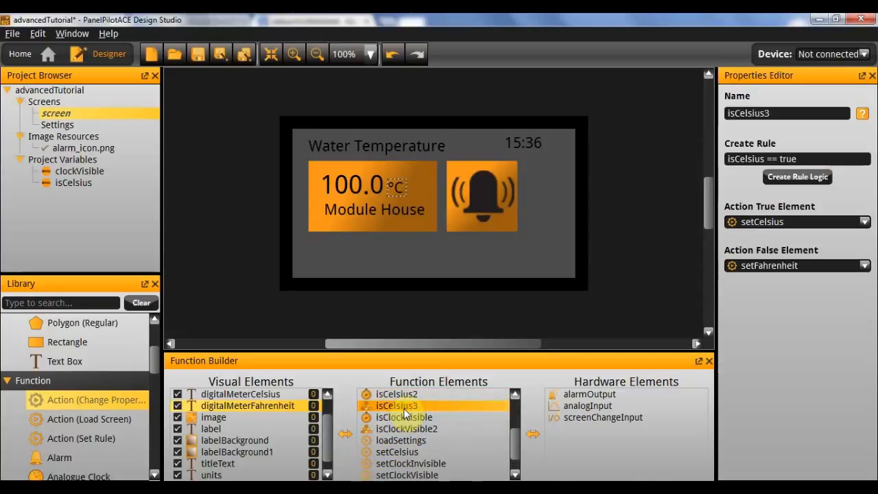
{"action": "left_click", "coordinate": [437, 409]}
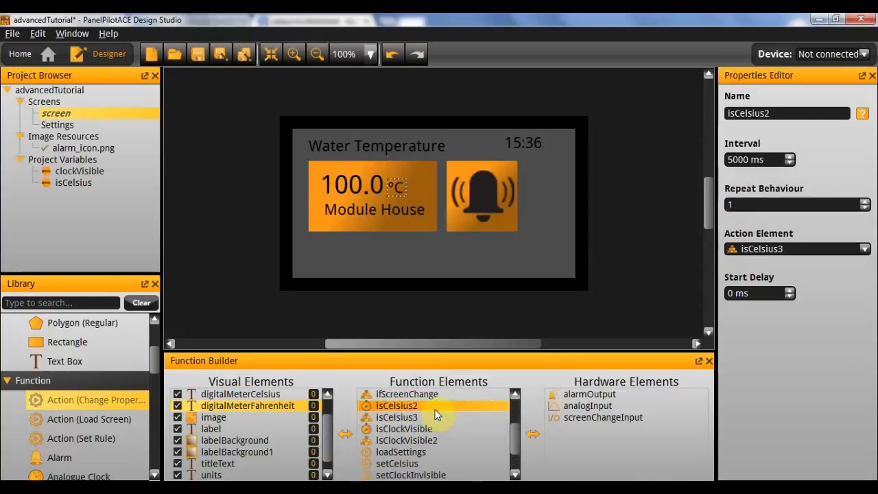
{"action": "left_click", "coordinate": [519, 320]}
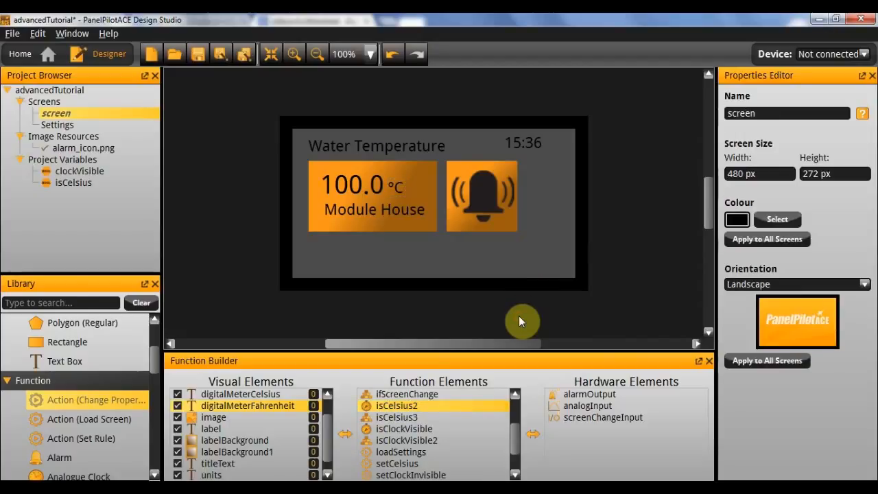
Run the project in the emulator and set digital channel 1 to ON to load the Settings screen.
{"action": "key", "text": "F5"}
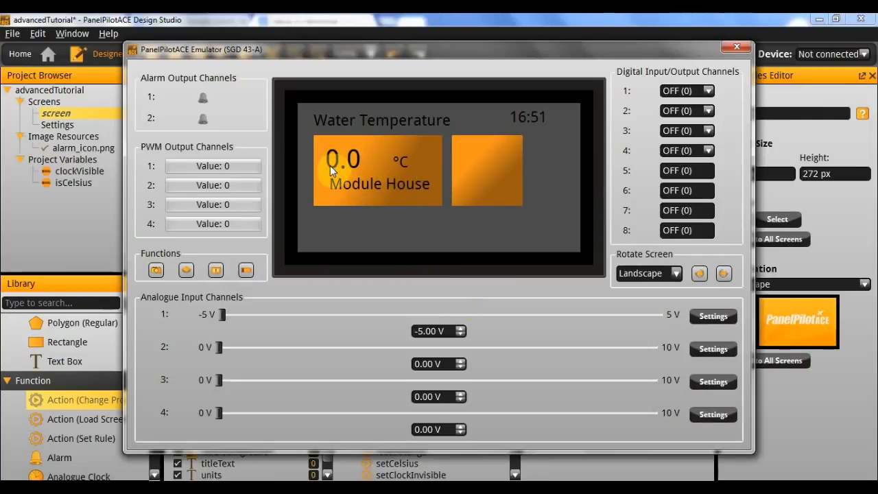
{"action": "left_click", "coordinate": [702, 93]}
{"action": "left_click", "coordinate": [692, 110]}
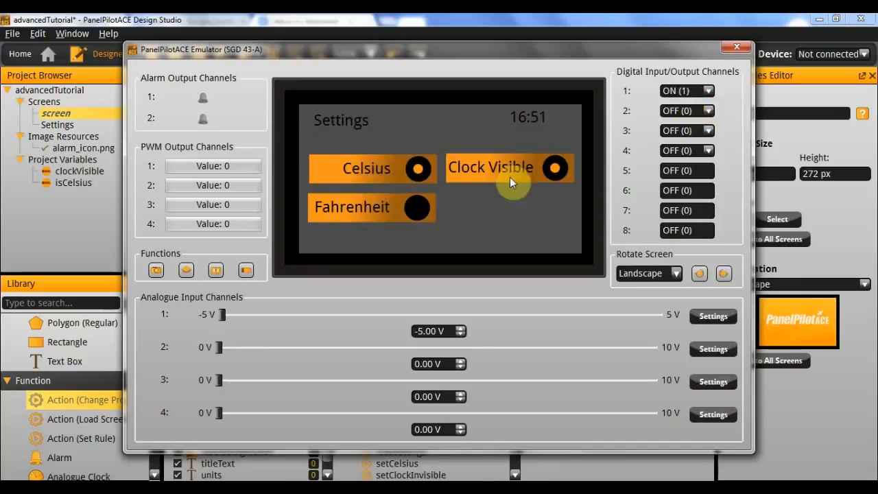
Turn Clock Visible off and select Fahrenheit in the emulated settings, and return to the main screen by setting digital channel 1 to OFF.
{"action": "left_click", "coordinate": [556, 169]}
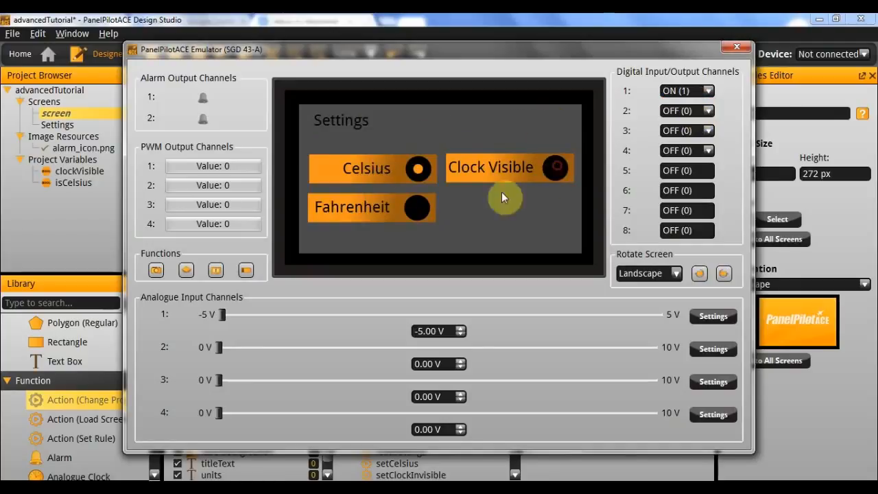
{"action": "left_click", "coordinate": [417, 208]}
{"action": "left_click", "coordinate": [683, 91]}
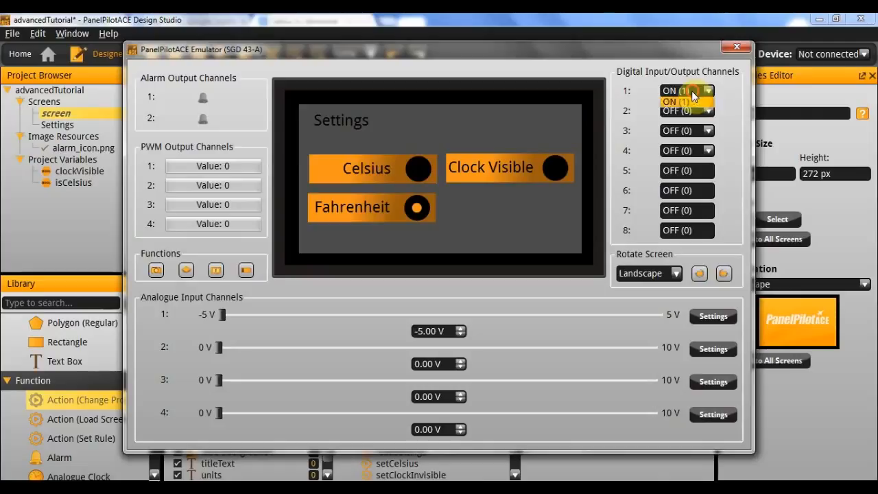
{"action": "left_click", "coordinate": [688, 103]}
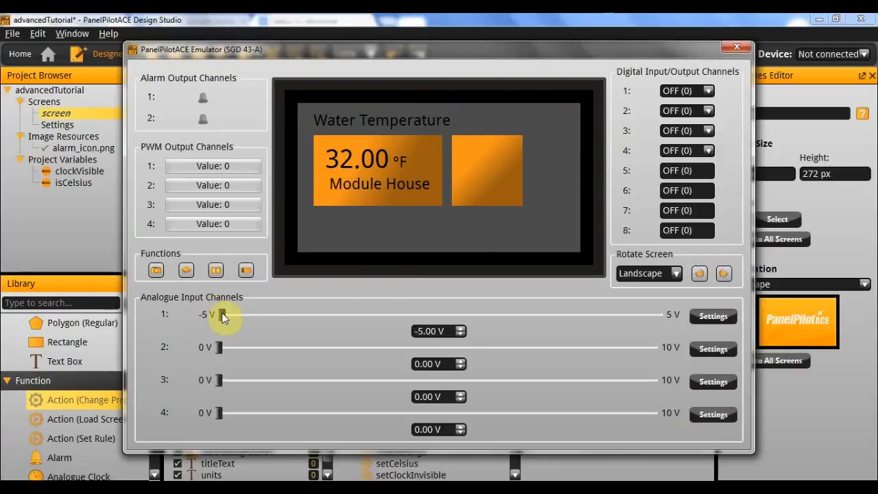
Test the Fahrenheit reading by raising analogue input channel 1 to 5 V, and close the emulator.
{"action": "left_click_drag", "start_coordinate": [222, 315], "coordinate": [717, 293]}
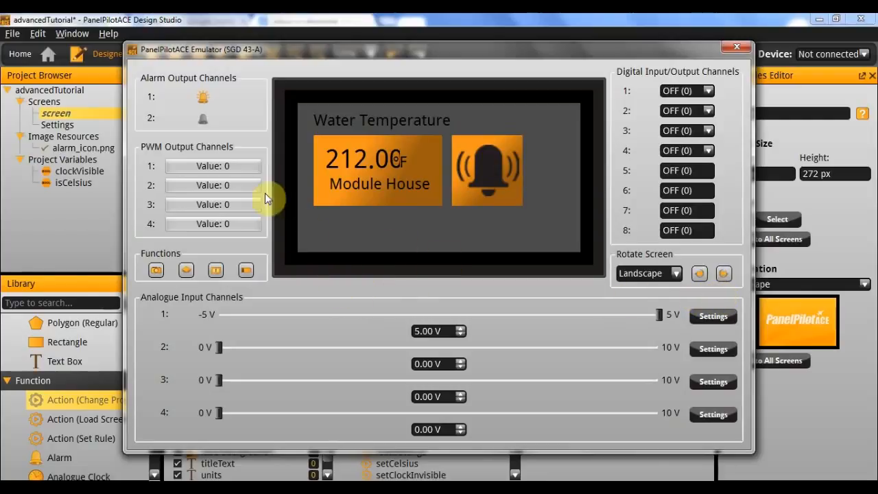
{"action": "left_click_drag", "start_coordinate": [660, 315], "coordinate": [743, 300]}
{"action": "left_click", "coordinate": [736, 47]}
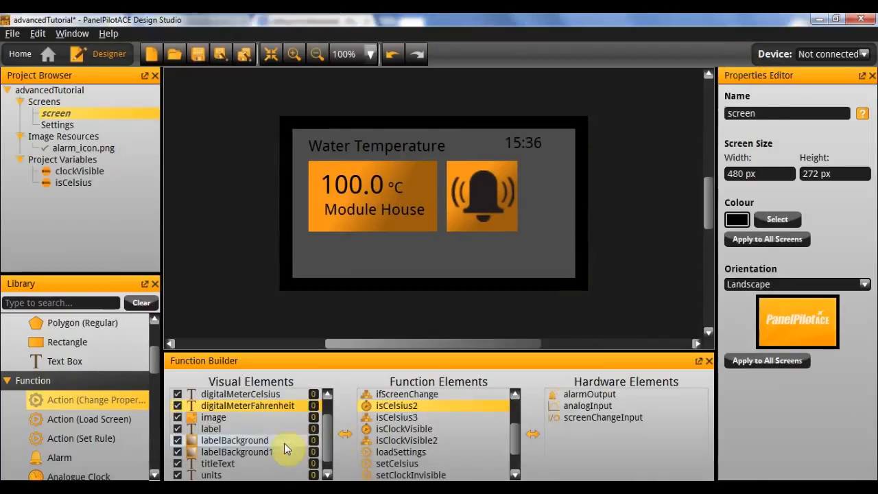
Reduce the decimal places of the digitalDisplayFahrenheit function to 1.
{"action": "scroll", "coordinate": [417, 422], "scroll_direction": "down", "scroll_amount": 1}
{"action": "scroll", "coordinate": [418, 432], "scroll_direction": "up", "scroll_amount": 3}
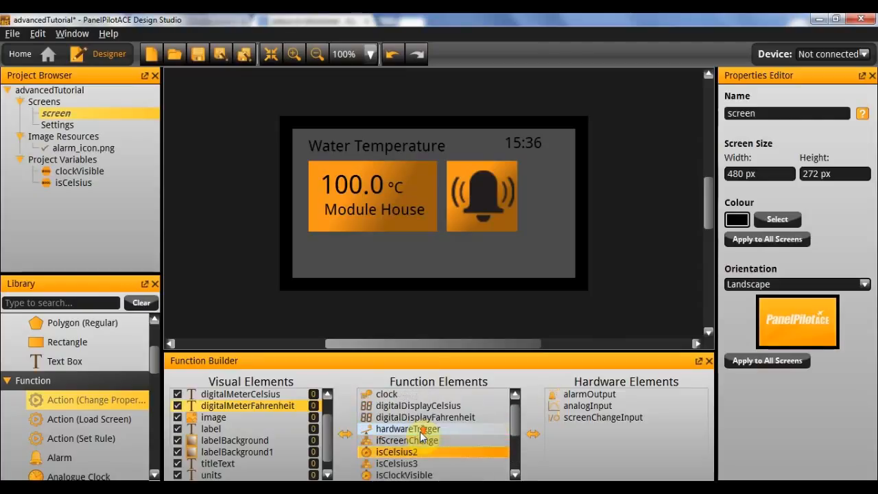
{"action": "left_click", "coordinate": [417, 431]}
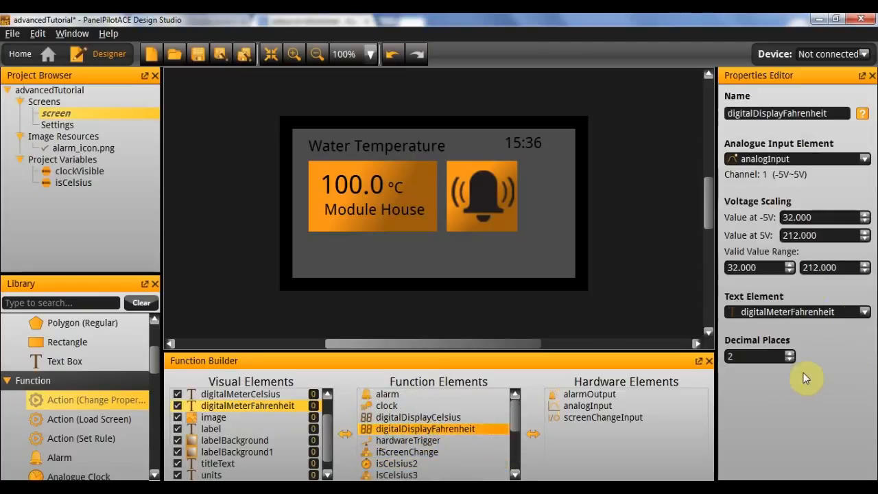
{"action": "left_click", "coordinate": [789, 360]}
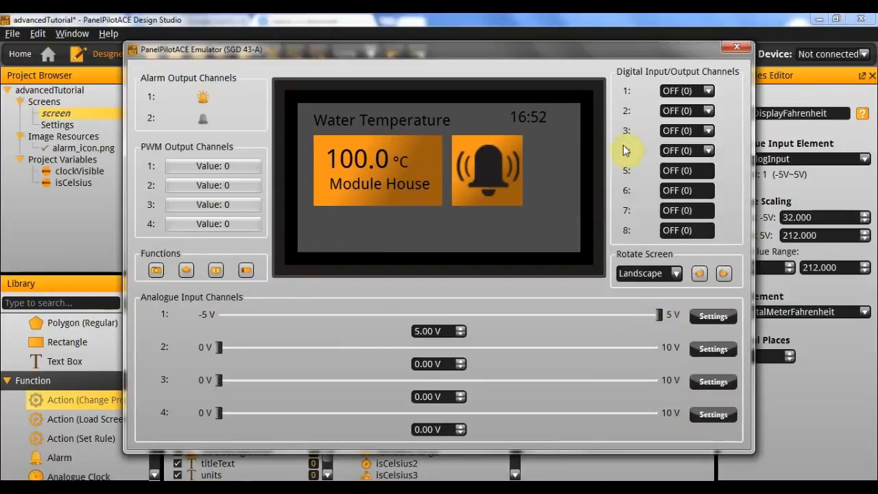
Retest in the emulator by selecting Fahrenheit through the Settings screen and lowering analogue input channel 1 to -5 V on the main screen.
{"action": "left_click", "coordinate": [686, 91]}
{"action": "left_click", "coordinate": [675, 110]}
{"action": "left_click", "coordinate": [417, 208]}
{"action": "left_click", "coordinate": [663, 95]}
{"action": "left_click", "coordinate": [676, 110]}
{"action": "left_click_drag", "start_coordinate": [659, 315], "coordinate": [224, 283]}
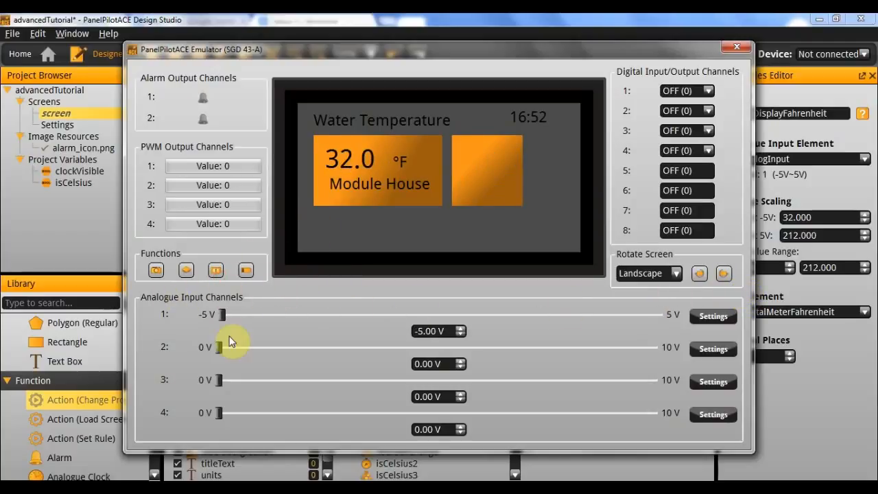